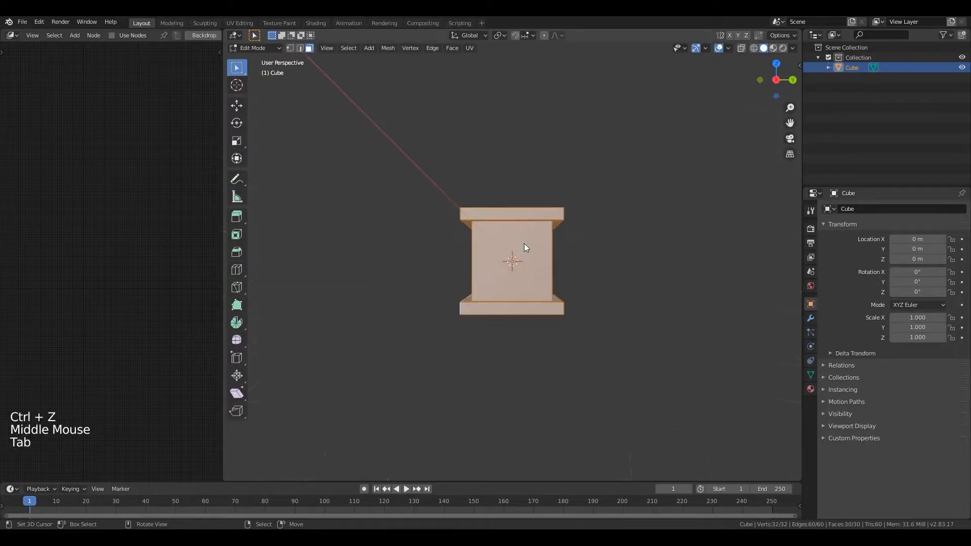
Scale the crate down along Z to about 0.87 and rename it Low.
key(s)
key(z)
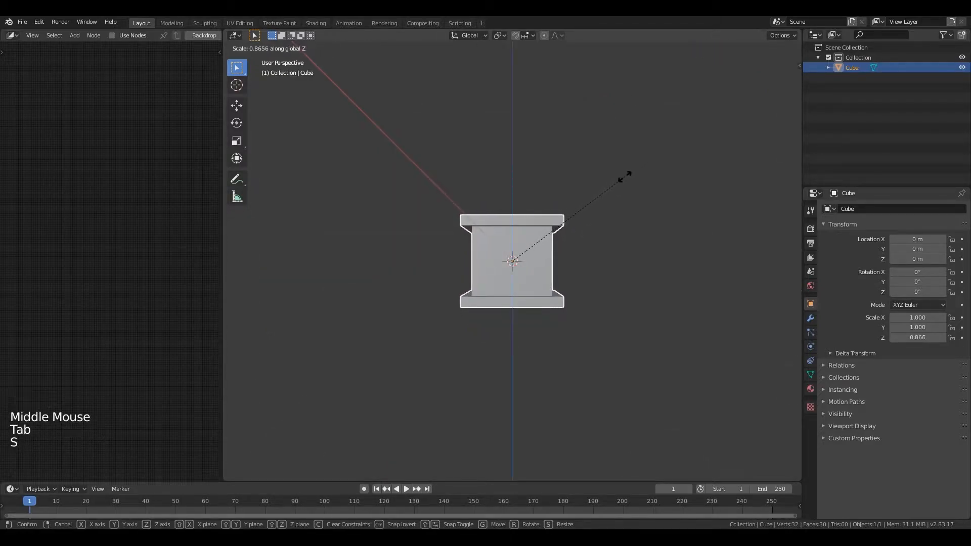
click(624, 173)
middle_drag(551, 166, 501, 226)
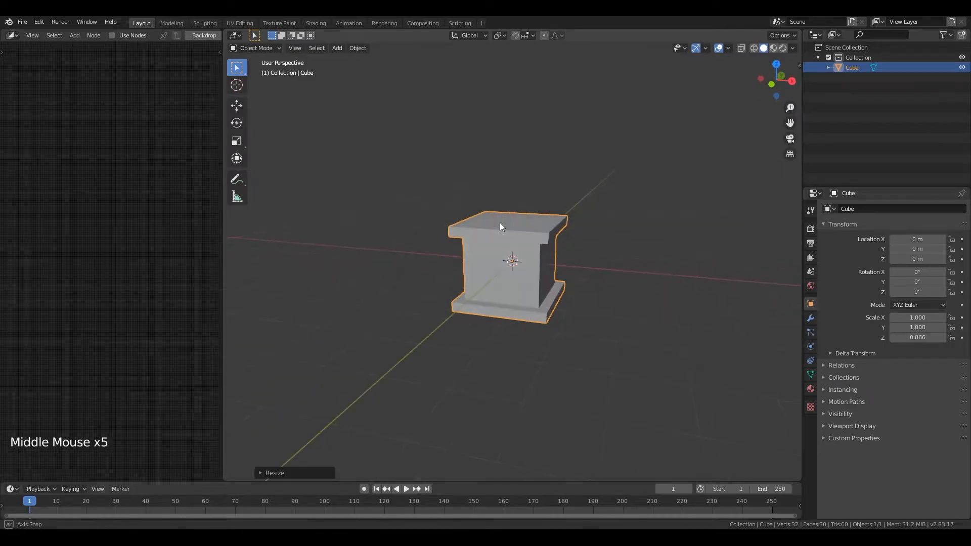
key(F2)
text(Low)
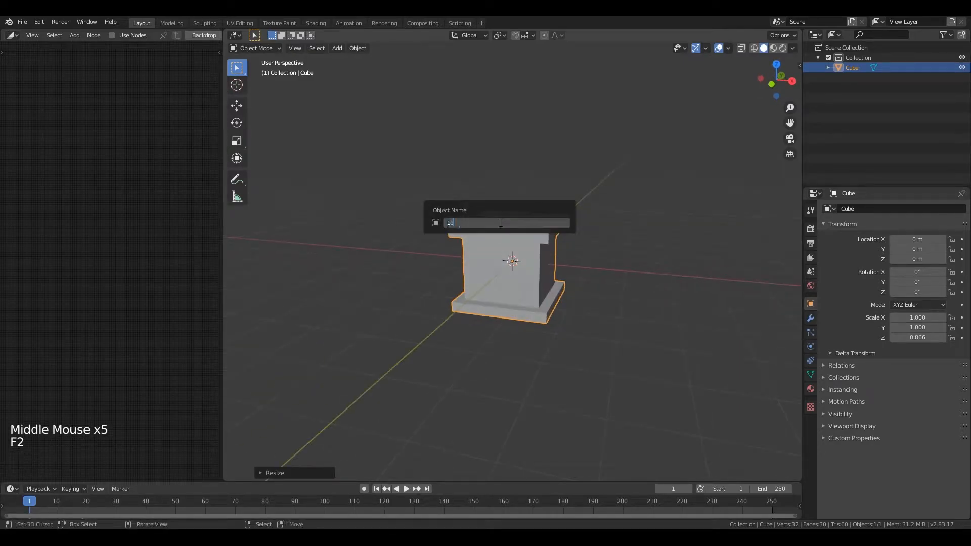
key(Return)
Duplicate the Low crate in place and hide the original.
key(h)
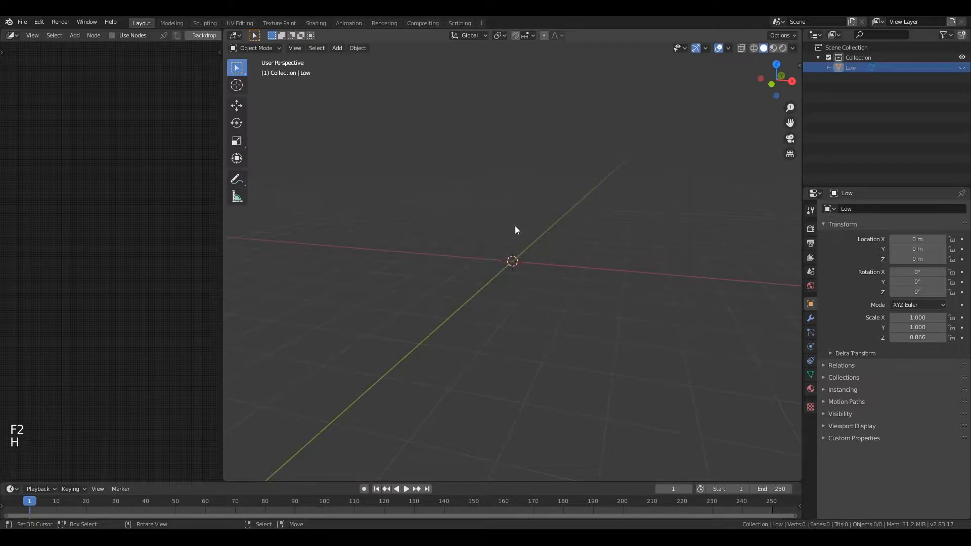
key(ctrl+z)
key(shift+d)
right_click(514, 226)
key(ctrl+i)
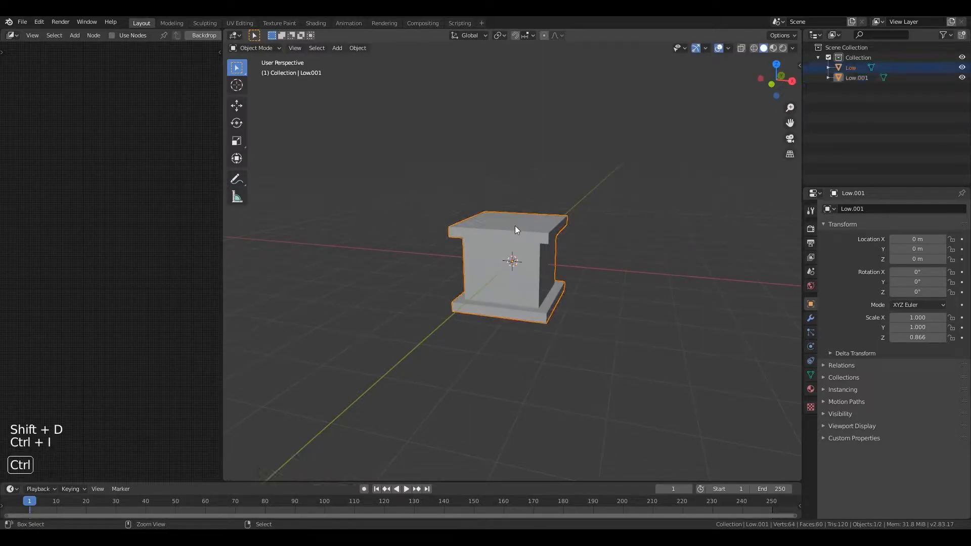
key(g)
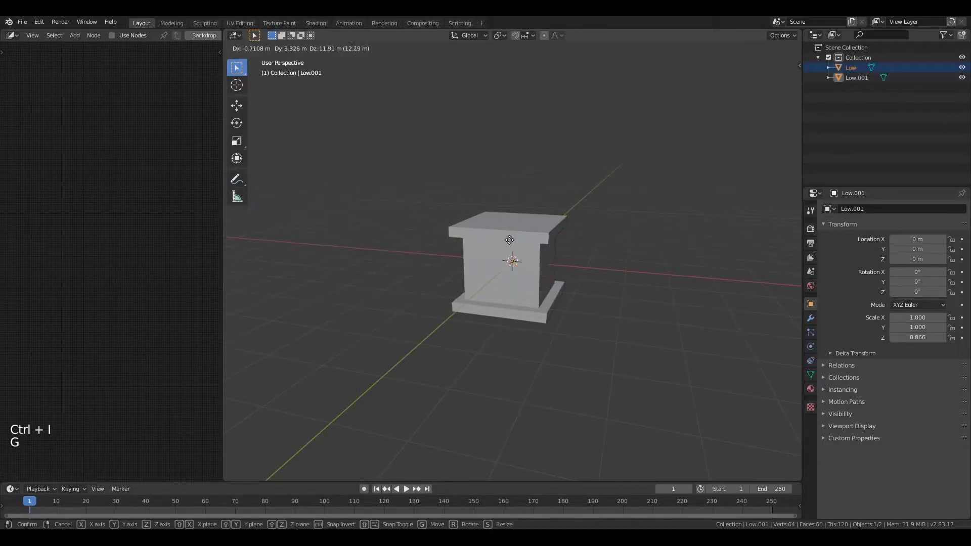
right_click(518, 205)
key(h)
Rename the visible duplicate crate as High.
right_click(510, 241)
key(F2)
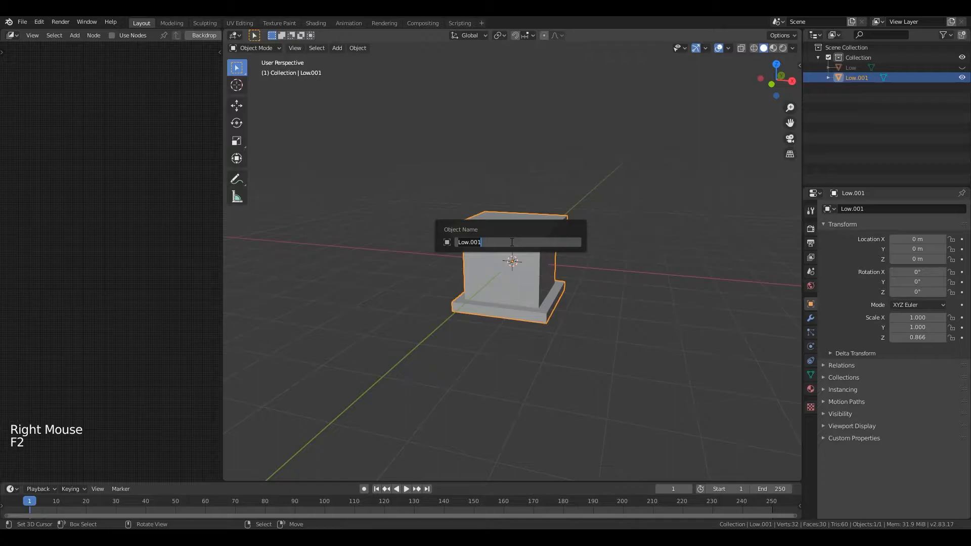
text(High)
key(Return)
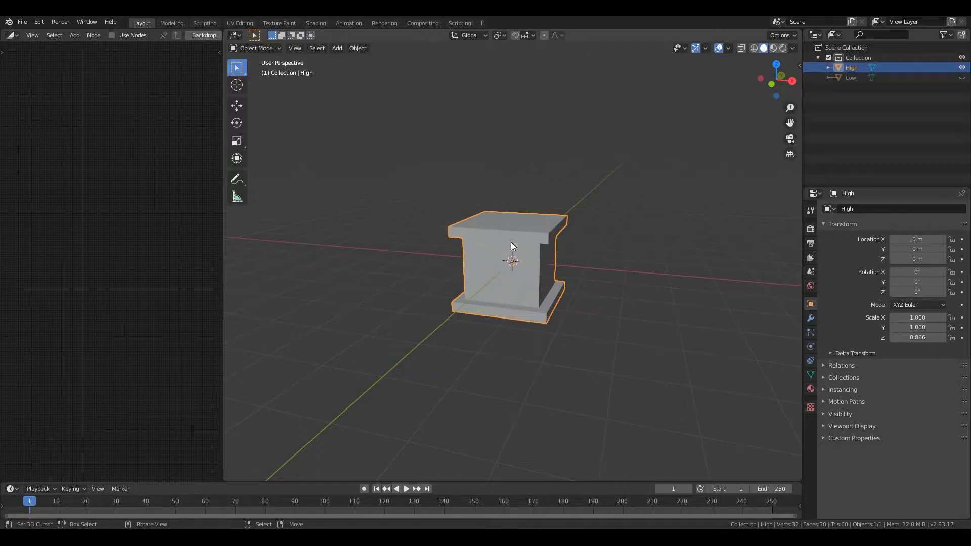
Add two evenly spaced loop cuts around the High crate, dividing its width along X into three planks.
middle_drag(511, 242, 531, 338)
scroll(493, 250, up, 1)
key(Tab)
key(alt+a)
key(ctrl+r)
scroll(550, 285, up, 1)
scroll(548, 280, up, 2)
key(ctrl+r)
click(493, 283)
Set the transform pivot to Individual Origins and straighten the two new loops by scaling them along X.
key(period)
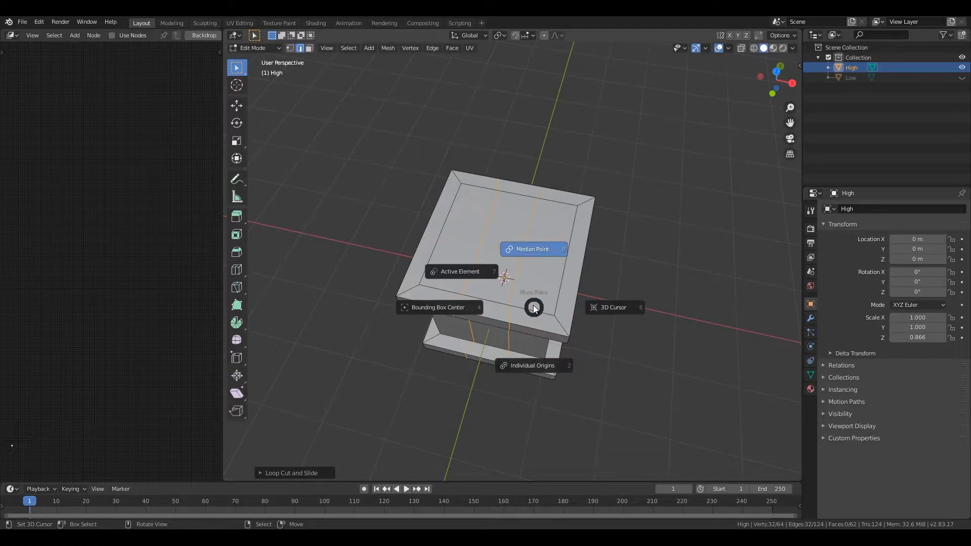
click(534, 249)
click(500, 35)
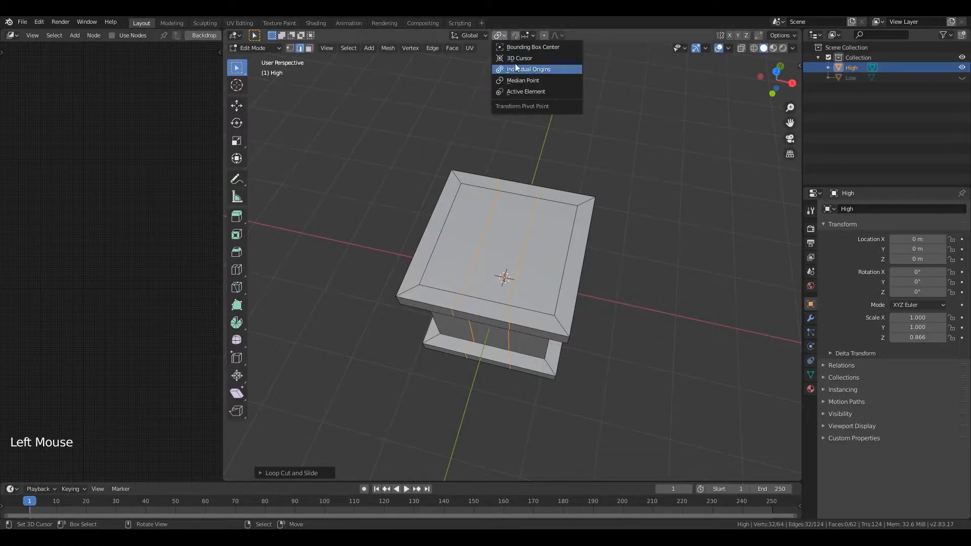
click(516, 68)
key(s)
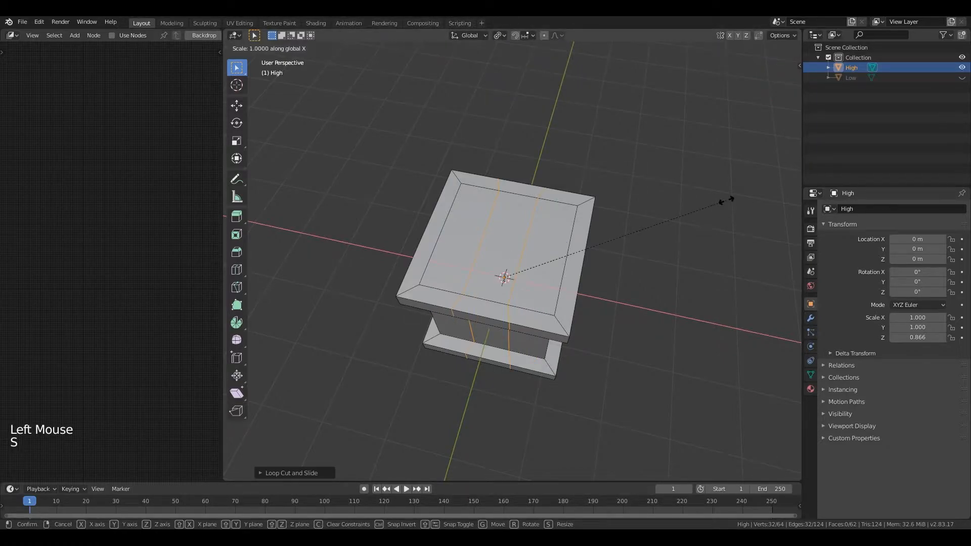
key(Return)
Add two more loop cuts around the High crate, dividing its depth along Y into three sections.
middle_drag(728, 201, 678, 146)
key(Tab)
middle_drag(609, 139, 560, 311)
key(Tab)
key(alt+a)
key(ctrl+r)
scroll(518, 263, up, 1)
click(518, 263)
Straighten the second pair of loops by scaling them along Y.
scroll(560, 314, down, 1)
key(s)
key(y)
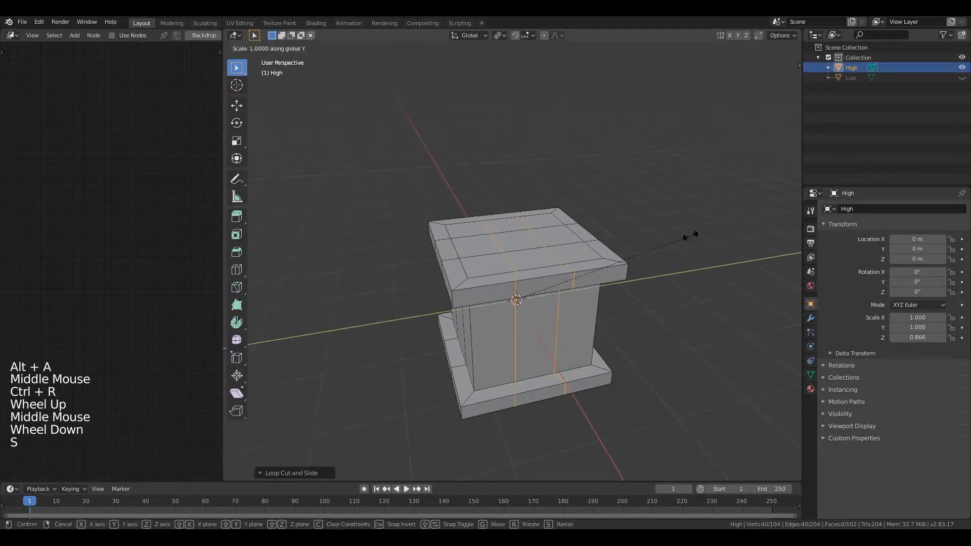
key(Return)
Bevel the two plank loops and the vertical edges on the X-facing side walls about 0.04 m wide with two segments.
middle_drag(571, 305, 651, 319)
right_click(541, 311)
shift+right_click(574, 314)
shift+right_click(522, 332)
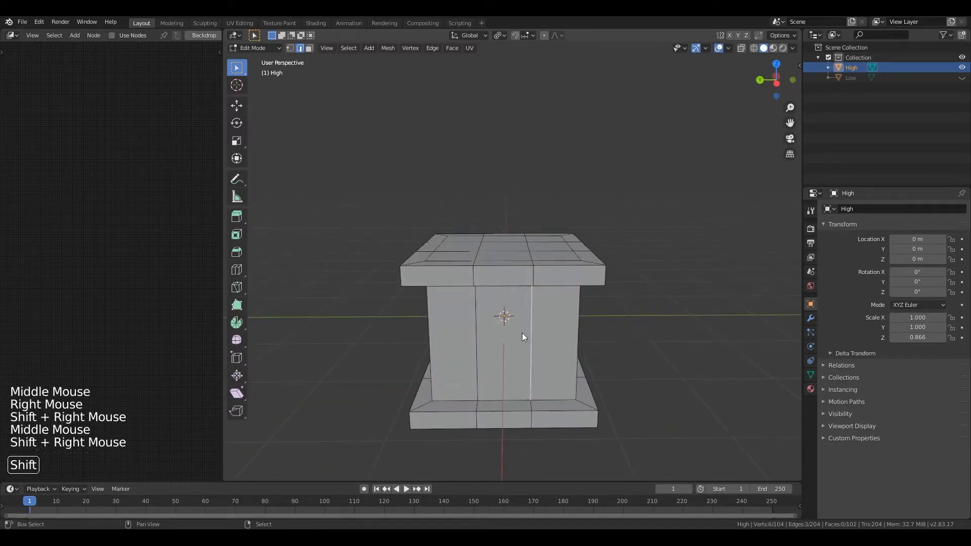
middle_drag(532, 336, 609, 328)
alt+shift+right_click(503, 305)
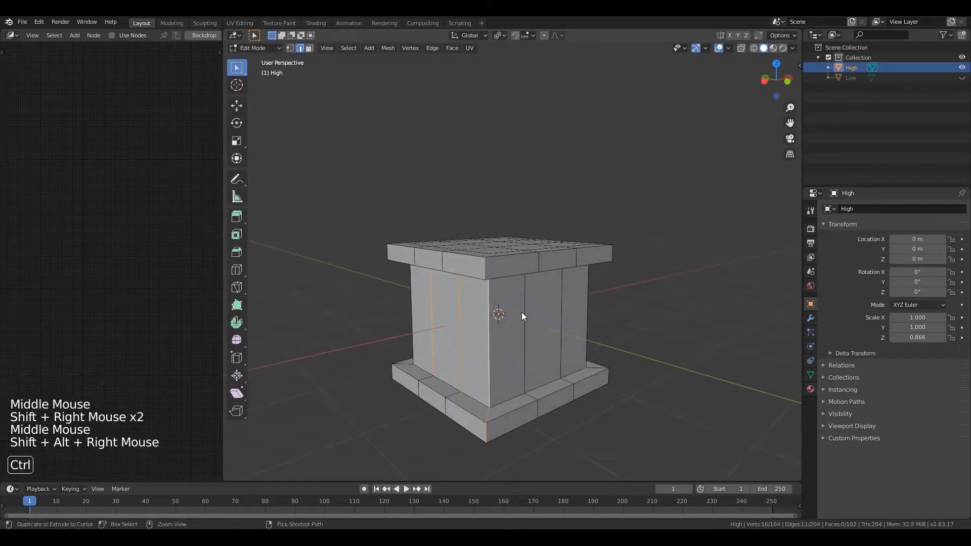
key(ctrl+z)
alt+shift+right_click(525, 307)
alt+shift+right_click(562, 298)
middle_drag(563, 298, 658, 262)
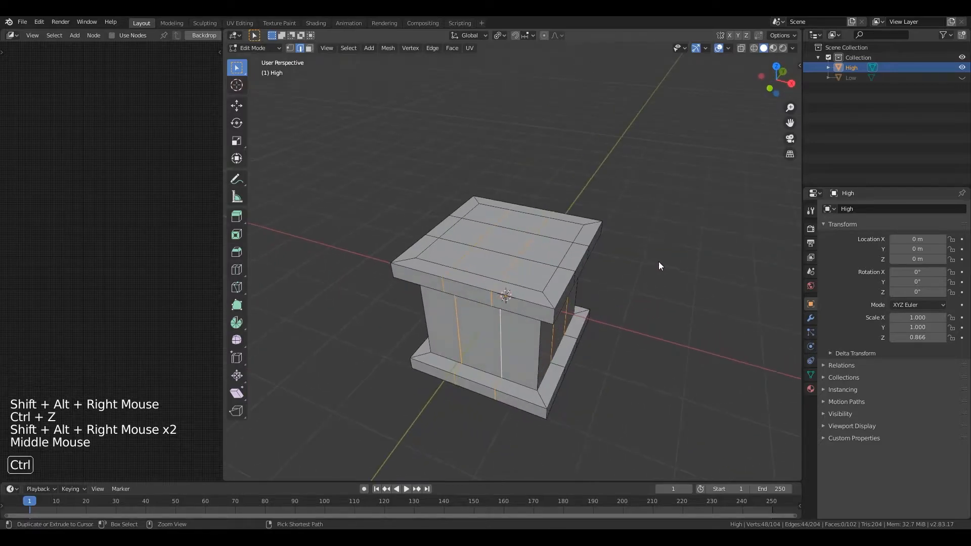
key(ctrl+b)
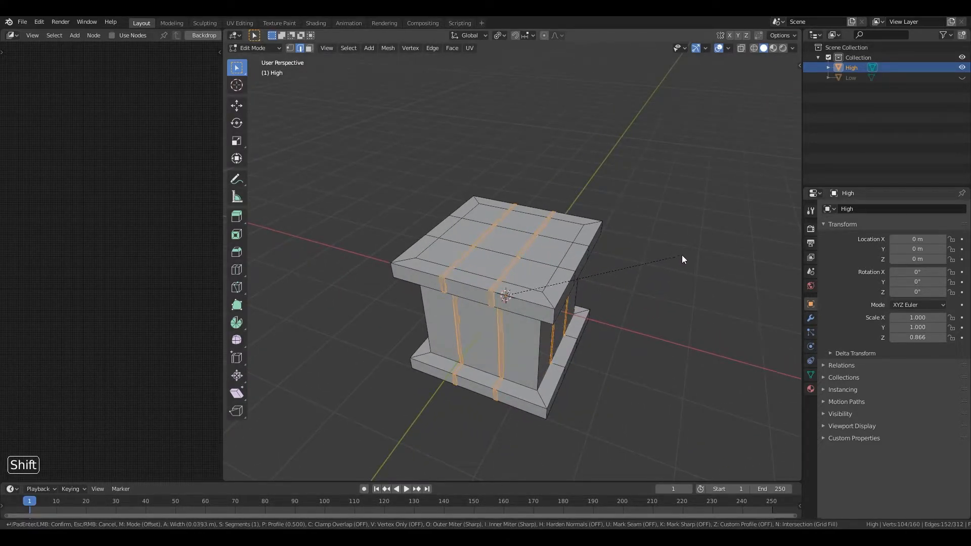
scroll(686, 260, up, 1)
click(678, 257)
Scale the middle edge loops of the two bevelled plank bands to about 0.97 to sink the plank grooves.
middle_drag(517, 277, 521, 299)
key(alt+a)
alt+right_click(511, 304)
alt+shift+right_click(451, 320)
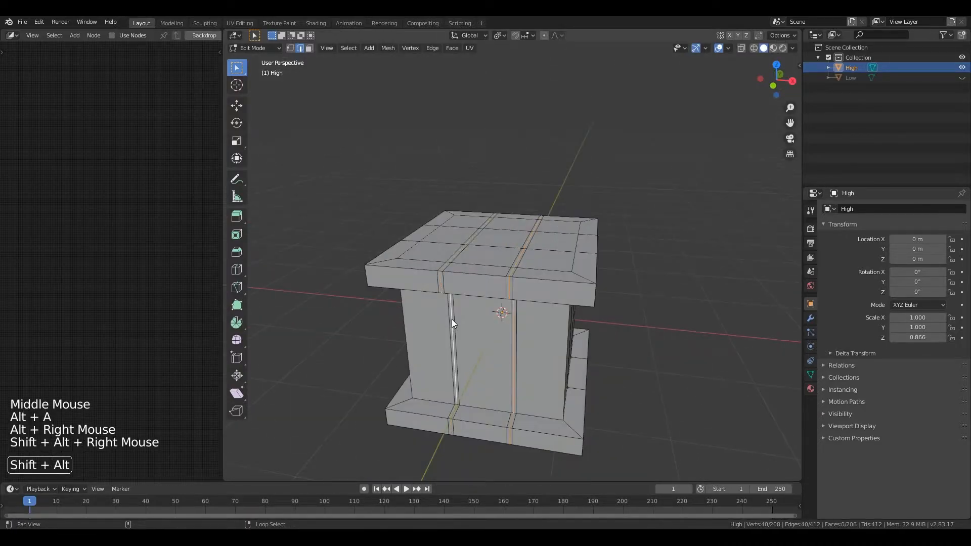
key(s)
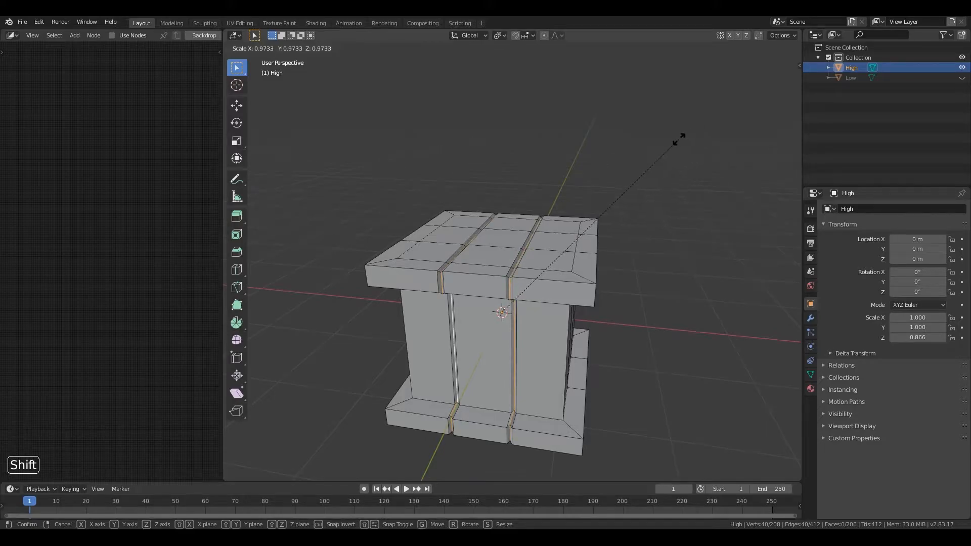
click(698, 125)
Sink the middle edges of the vertical grooves on both X-facing walls by scaling them along X to about 0.98 around the Median Point.
middle_drag(699, 123, 465, 251)
scroll(603, 206, down, 1)
right_click(499, 315)
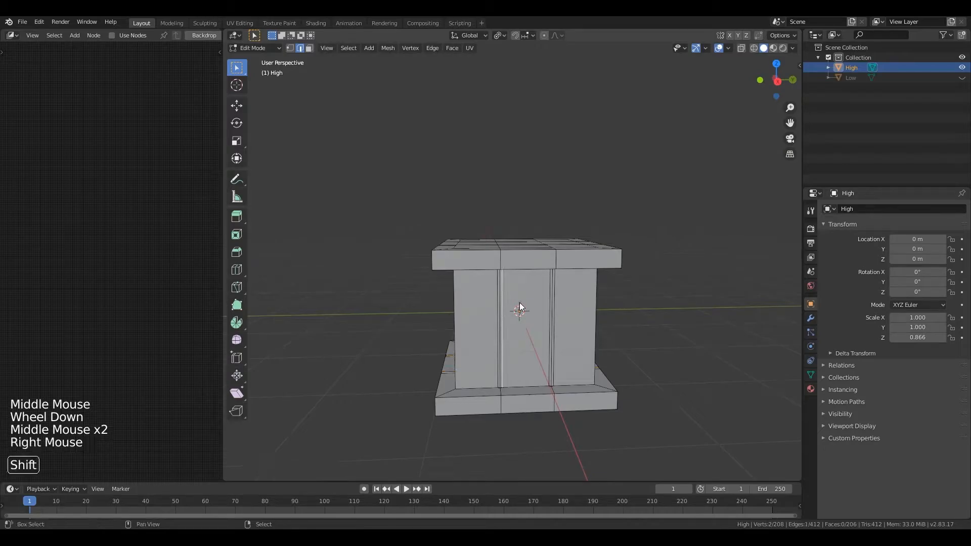
right_click(500, 300)
right_click(500, 299)
right_click(500, 299)
shift+right_click(551, 293)
middle_drag(551, 292, 483, 292)
shift+right_click(454, 295)
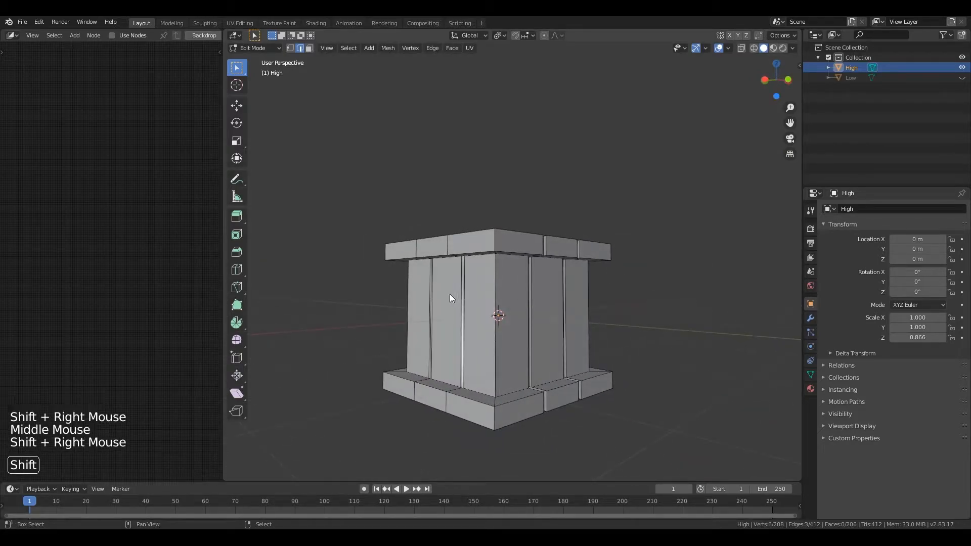
shift+right_click(430, 295)
middle_drag(430, 294, 486, 284)
scroll(499, 305, up, 3)
shift+right_click(466, 321)
scroll(466, 320, down, 2)
click(500, 35)
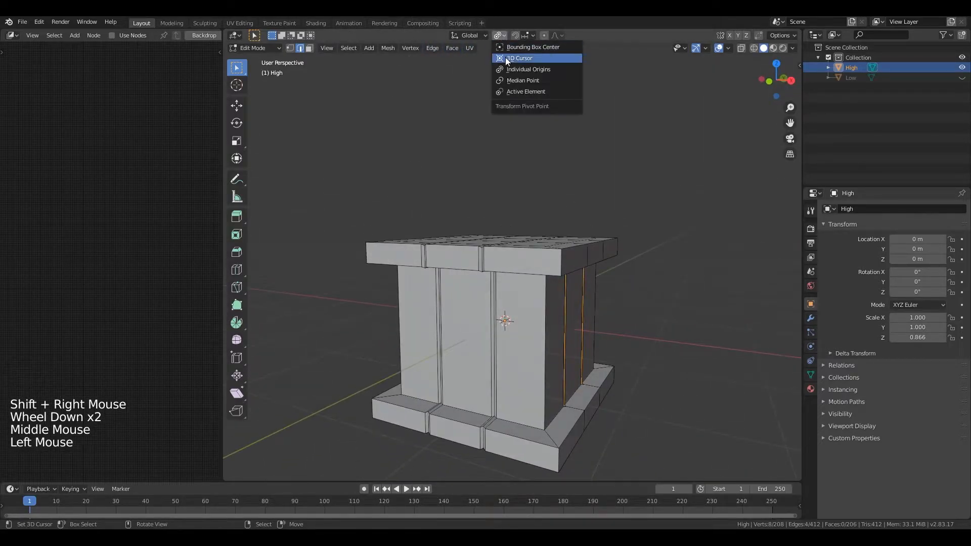
click(526, 80)
middle_drag(526, 81, 590, 284)
key(s)
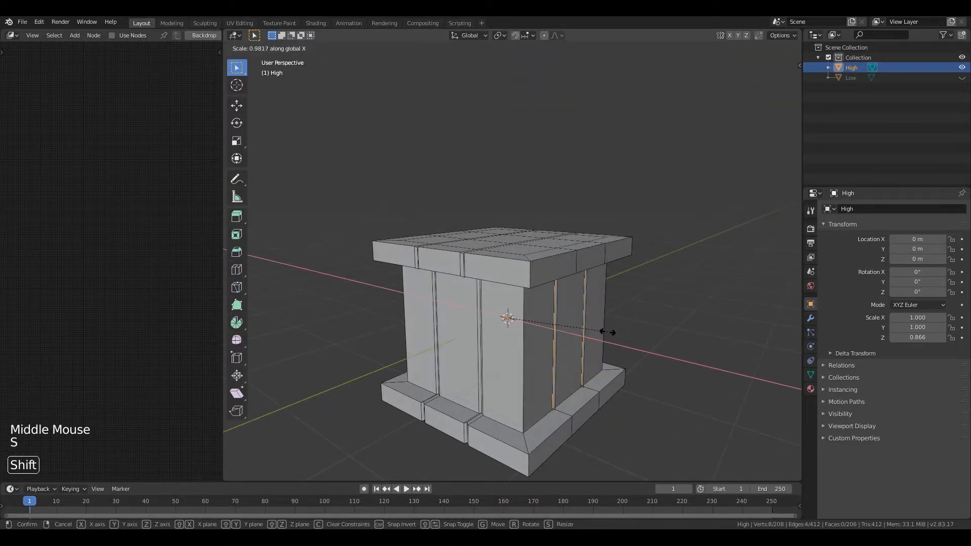
middle_drag(613, 335, 557, 353)
key(Tab)
Add a Bevel modifier to the High crate.
scroll(693, 306, down, 3)
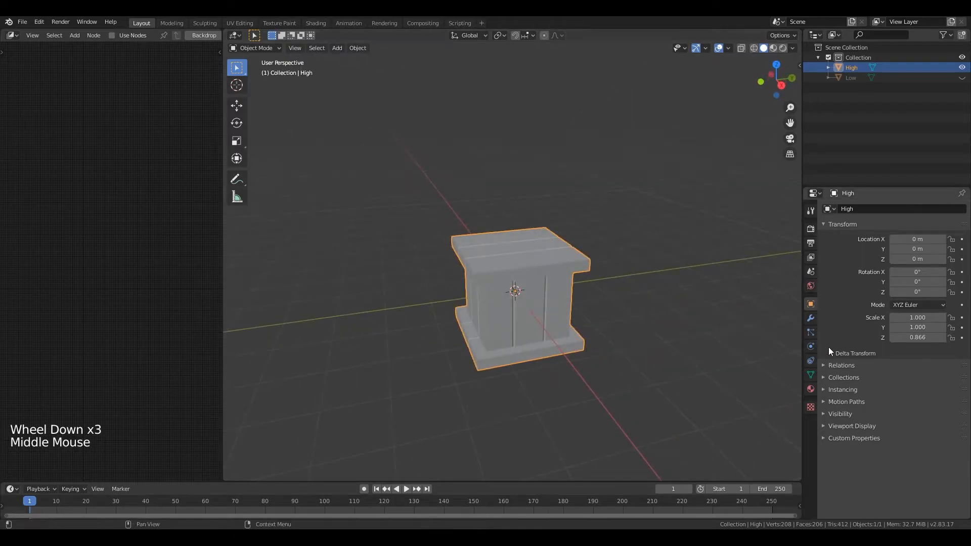
click(810, 319)
click(896, 208)
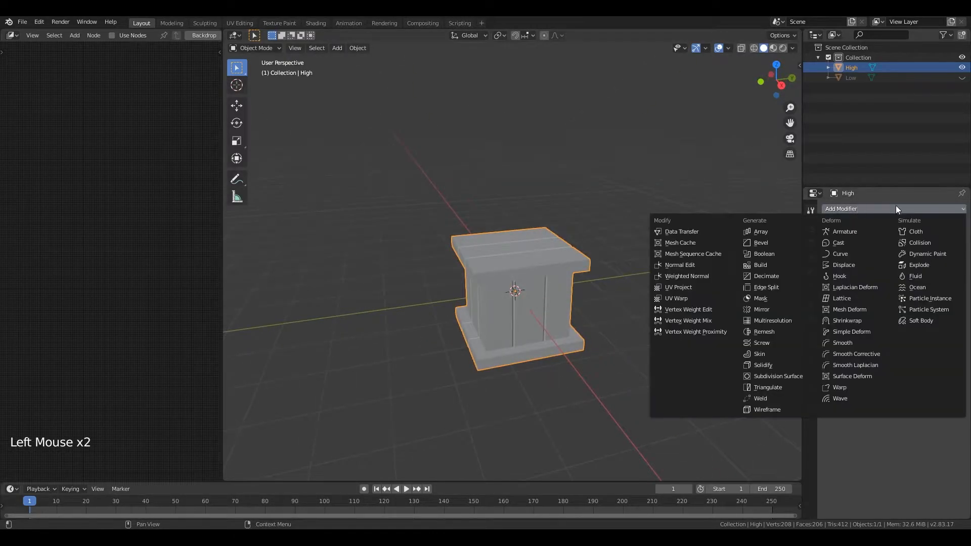
click(787, 243)
scroll(600, 265, up, 3)
scroll(600, 264, up, 1)
middle_drag(600, 265, 608, 305)
scroll(639, 247, up, 1)
scroll(639, 243, up, 1)
scroll(608, 304, up, 1)
Set the Bevel modifier's segments to 4.
click(960, 309)
click(961, 309)
mouse_move(581, 242)
middle_down()
mouse_move(503, 277)
mouse_move(548, 226)
mouse_move(491, 178)
mouse_move(548, 156)
mouse_move(560, 243)
middle_up()
scroll(503, 277, down, 2)
key(z)
key(q)
key(z)
mouse_move(639, 193)
middle_down()
mouse_move(566, 236)
mouse_move(644, 218)
mouse_move(627, 233)
middle_up()
scroll(645, 219, down, 1)
scroll(506, 228, up, 3)
mouse_move(506, 227)
middle_down()
mouse_move(497, 214)
mouse_move(501, 263)
mouse_move(505, 242)
middle_up()
scroll(506, 243, down, 1)
click(954, 310)
middle_drag(511, 283, 525, 247)
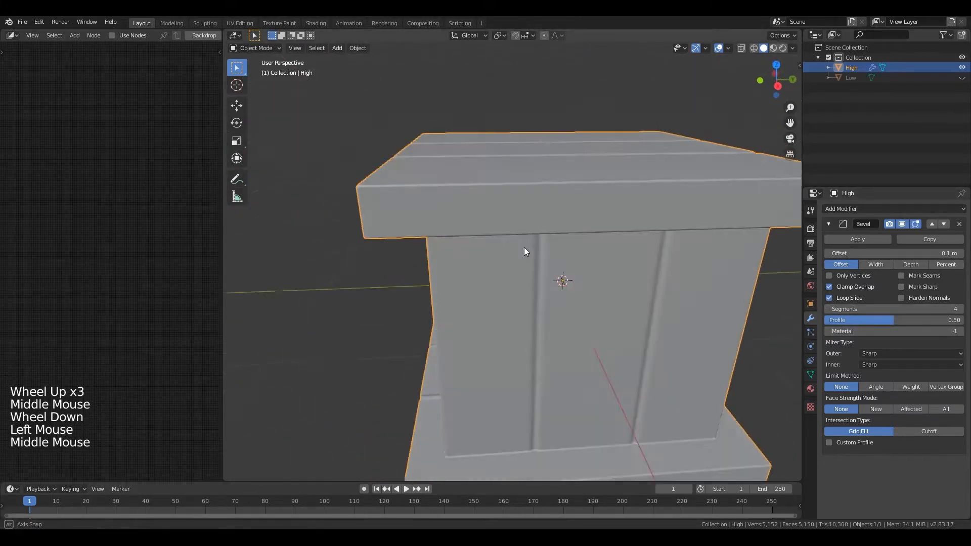
Compare the High and Low crates by switching their visibility, ending with only the High crate shown.
scroll(538, 280, down, 2)
shift+middle_drag(538, 281, 496, 232)
key(alt+a)
scroll(449, 265, down, 1)
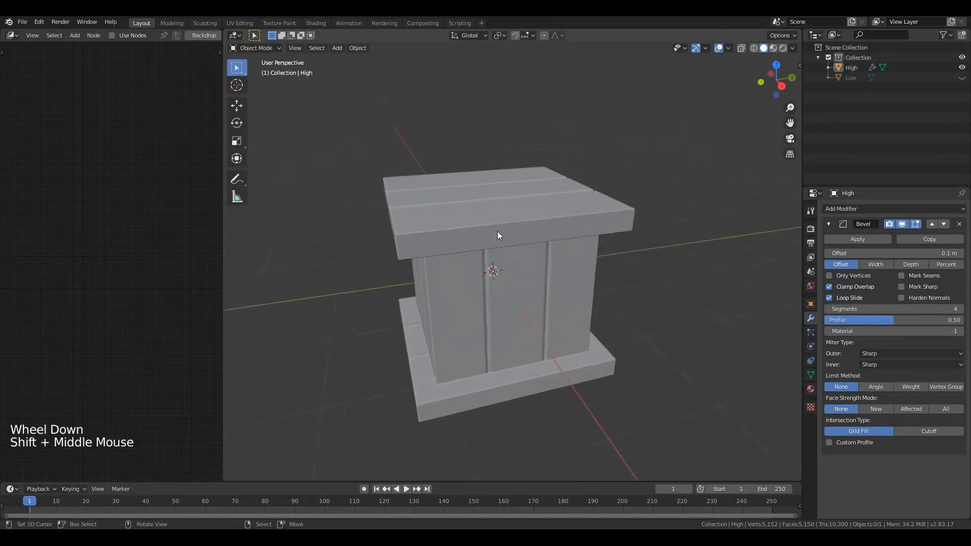
scroll(496, 232, down, 1)
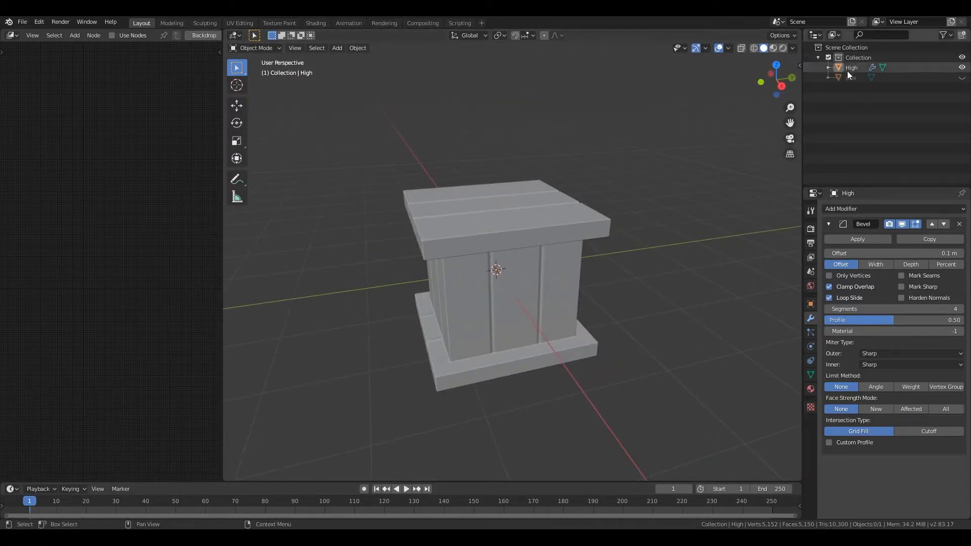
click(962, 68)
click(962, 77)
right_click(553, 235)
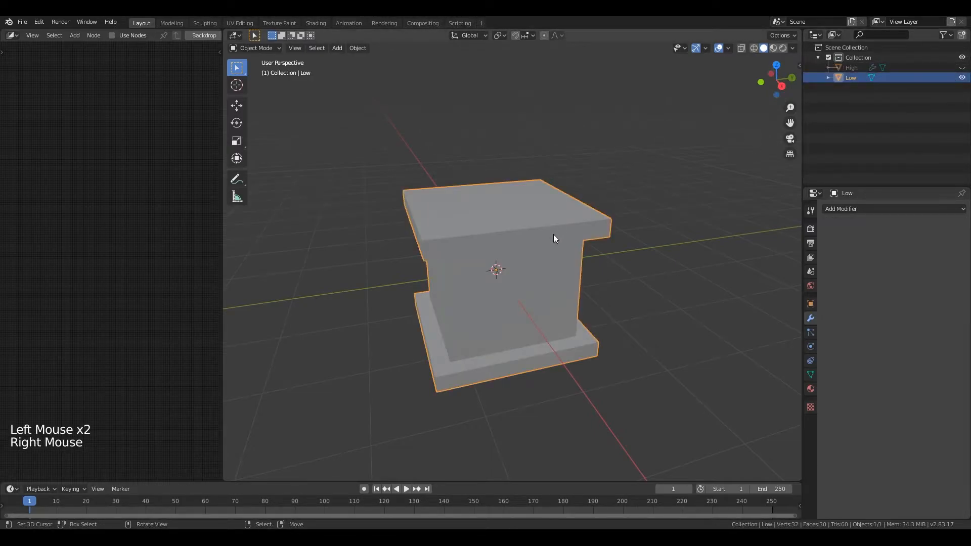
click(962, 67)
click(961, 78)
middle_drag(518, 298, 455, 297)
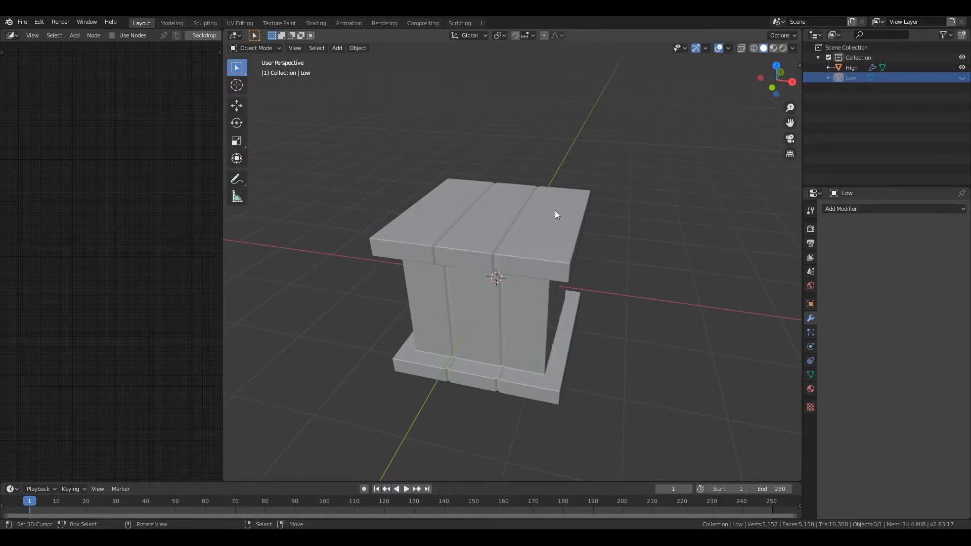
Set up an FBX export of the High crate as Crate_High.fbx, limited to selected objects.
right_click(450, 266)
right_click(450, 265)
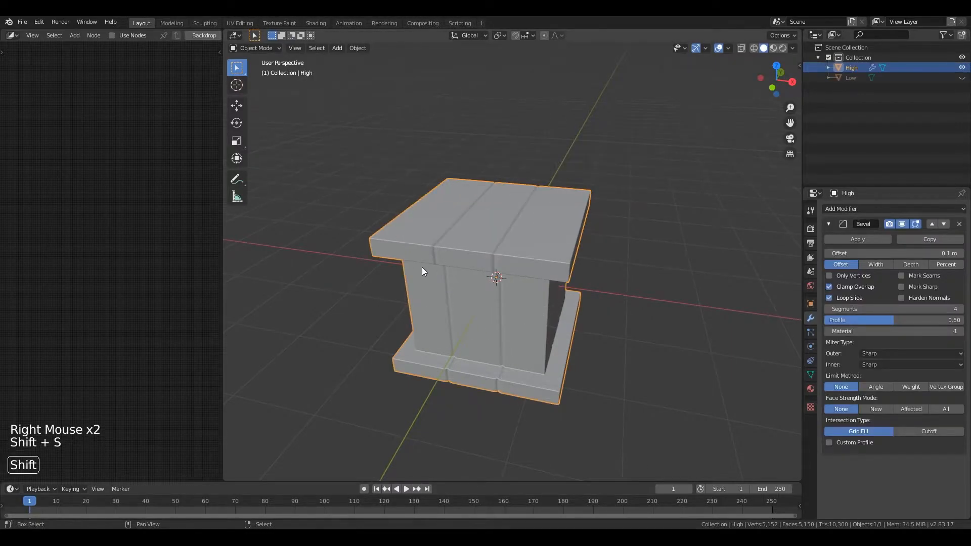
click(22, 23)
mouse_move(51, 169)
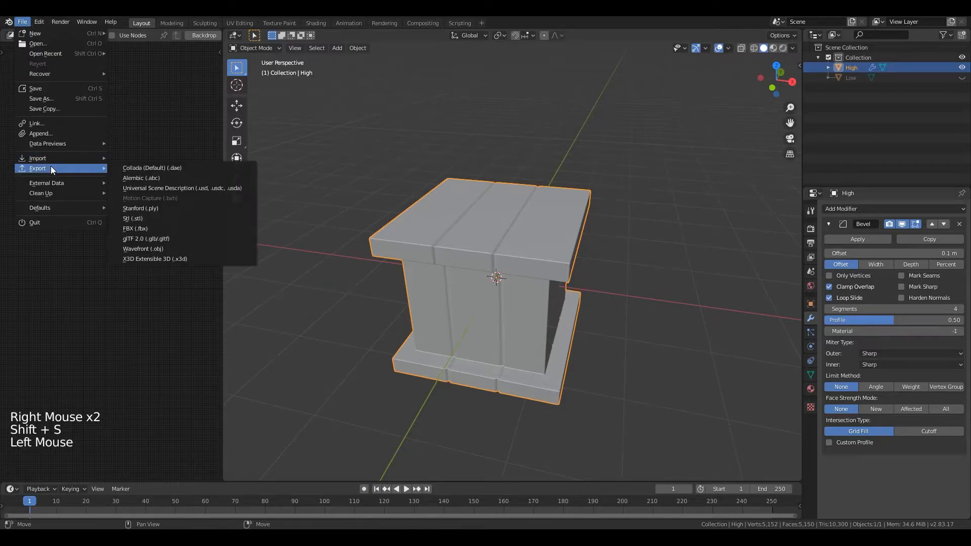
click(141, 229)
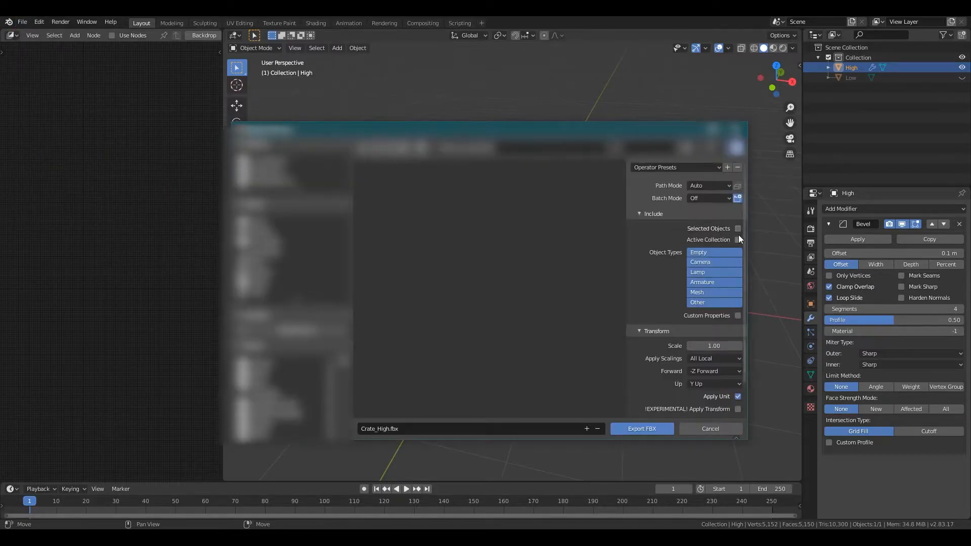
click(737, 228)
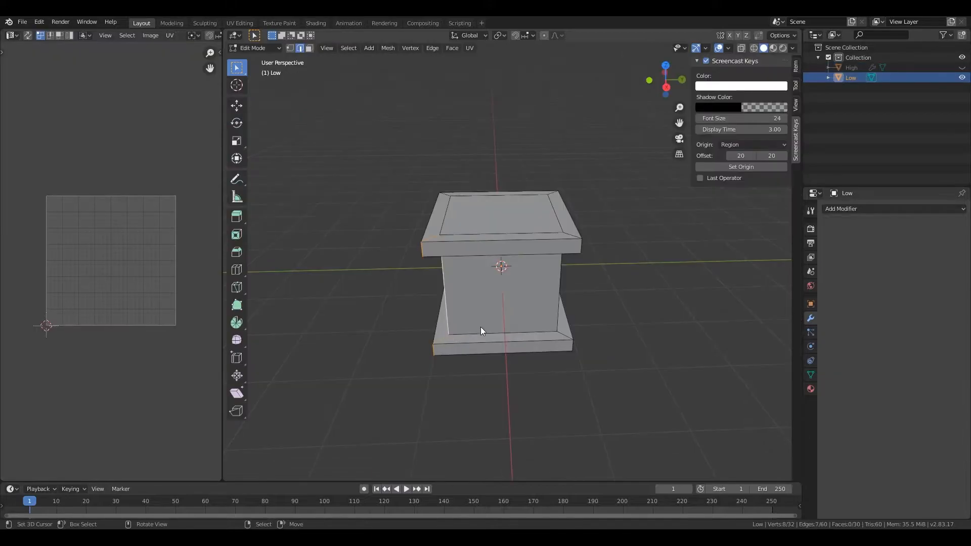
Mark seams along the edge loops at all four vertical corners of the Low crate.
middle_drag(481, 326, 502, 296)
alt+shift+right_click(569, 280)
middle_drag(569, 279, 473, 277)
key(alt+a)
middle_drag(611, 274, 569, 259)
key(3)
key(ctrl+z)
key(u)
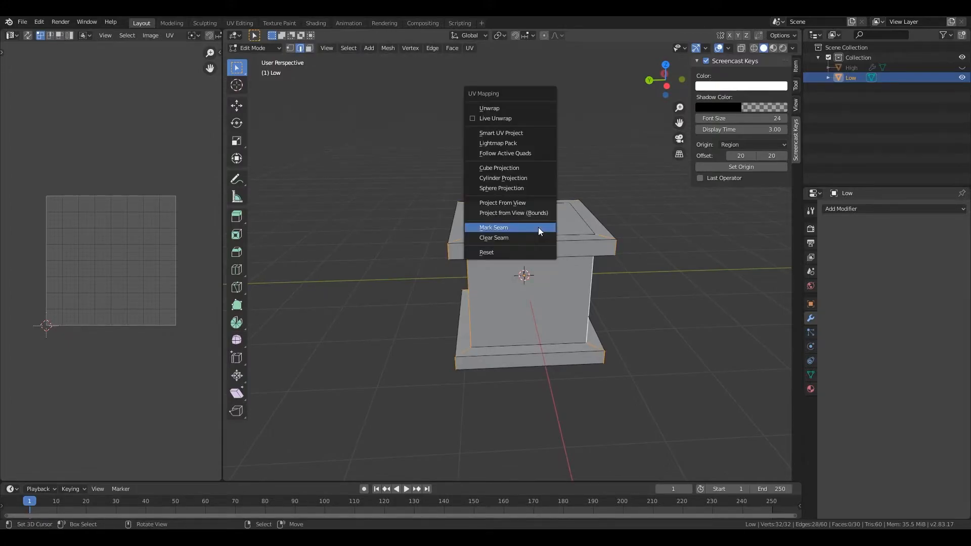
click(526, 228)
Mark a seam around the inner square face on top of the Low crate's lid.
key(3)
click(542, 223)
key(u)
click(542, 223)
Select all faces of the Low crate and unwrap them along the marked seams.
middle_drag(542, 223, 560, 304)
key(alt+a)
key(a)
key(u)
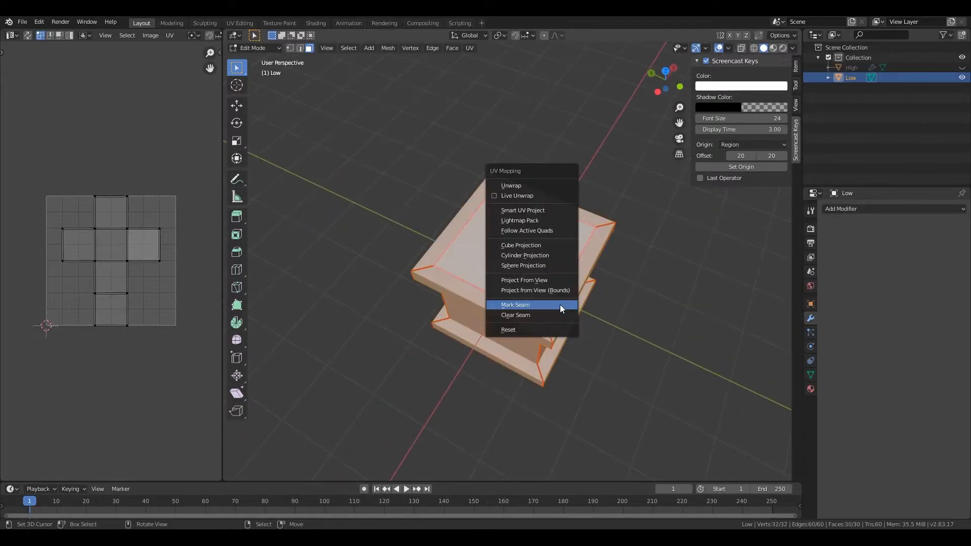
key(u)
scroll(76, 266, up, 4)
scroll(76, 267, down, 3)
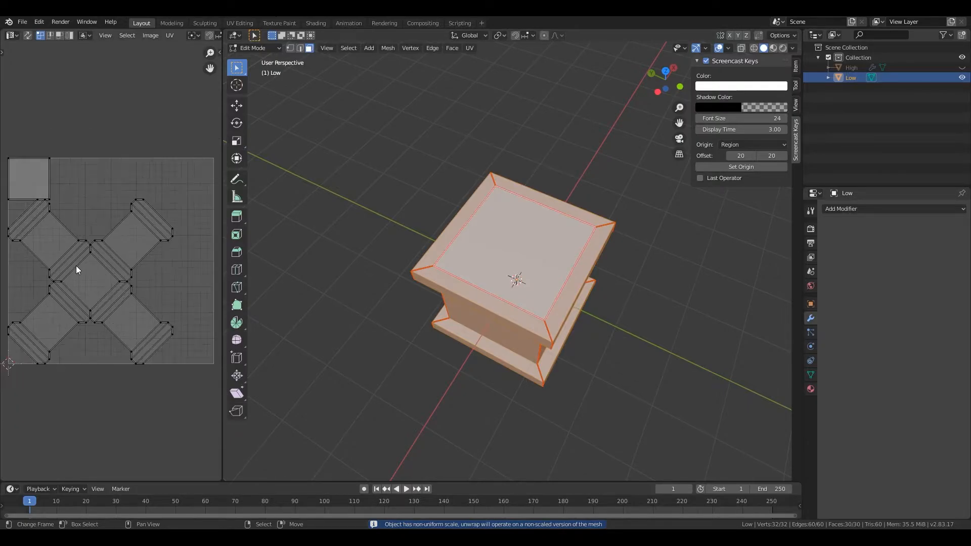
Return to Object Mode and export the selected Low crate as FBX, overwriting Crate_low.fbx.
click(468, 317)
middle_drag(468, 317, 508, 346)
scroll(453, 311, down, 1)
scroll(453, 311, up, 1)
key(Tab)
scroll(526, 335, down, 1)
scroll(526, 335, down, 1)
shift+scroll(526, 334, up, 1)
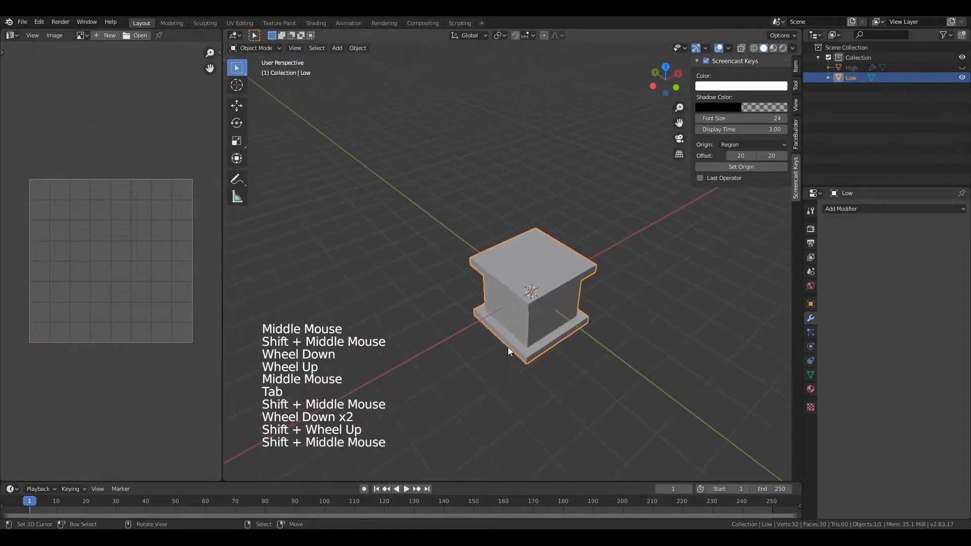
click(22, 21)
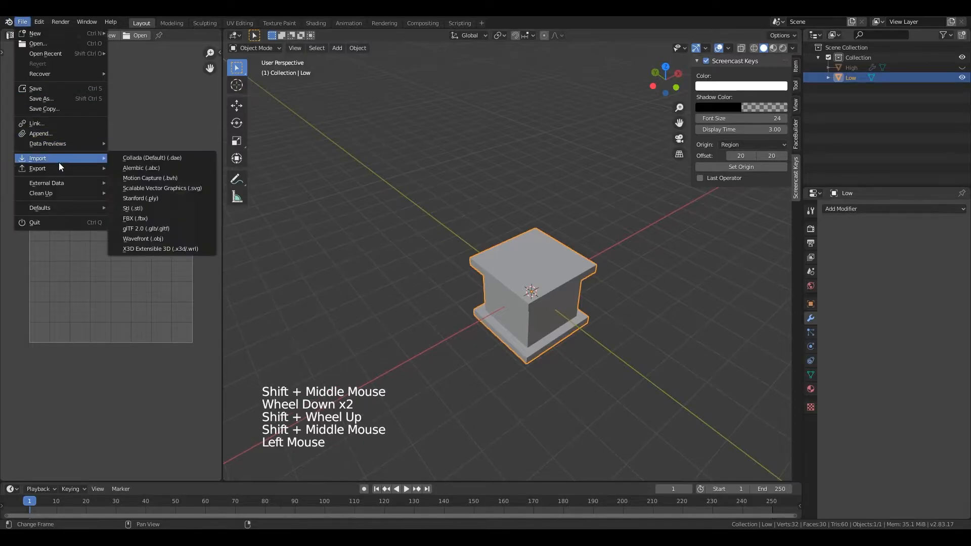
mouse_move(55, 169)
click(151, 231)
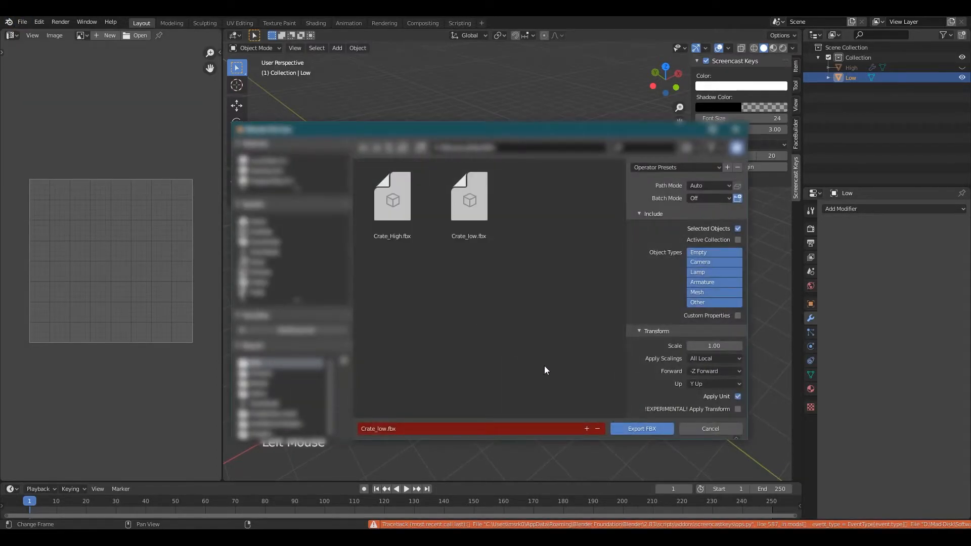
double_click(469, 199)
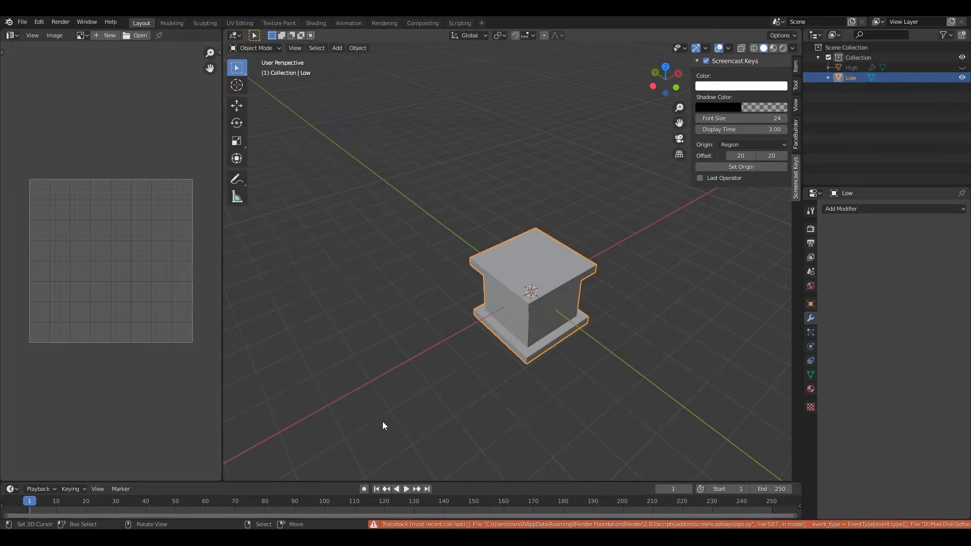
Save the Blender file under the name Crate.
key(ctrl+s)
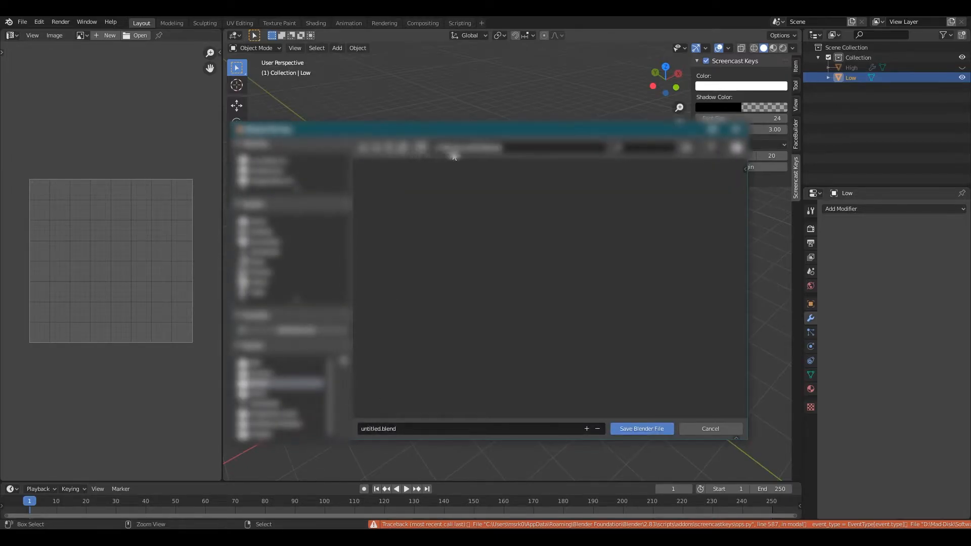
click(406, 425)
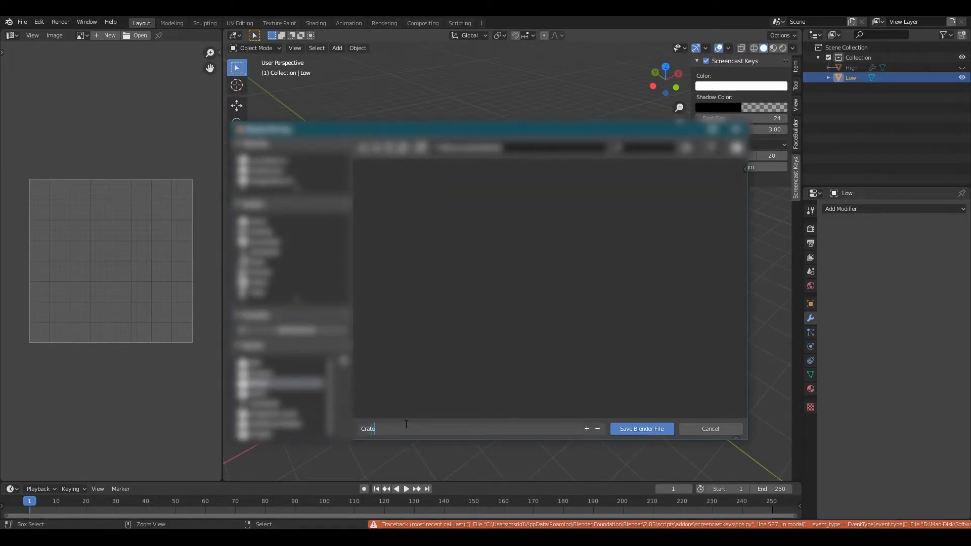
text(Crate)
key(Return)
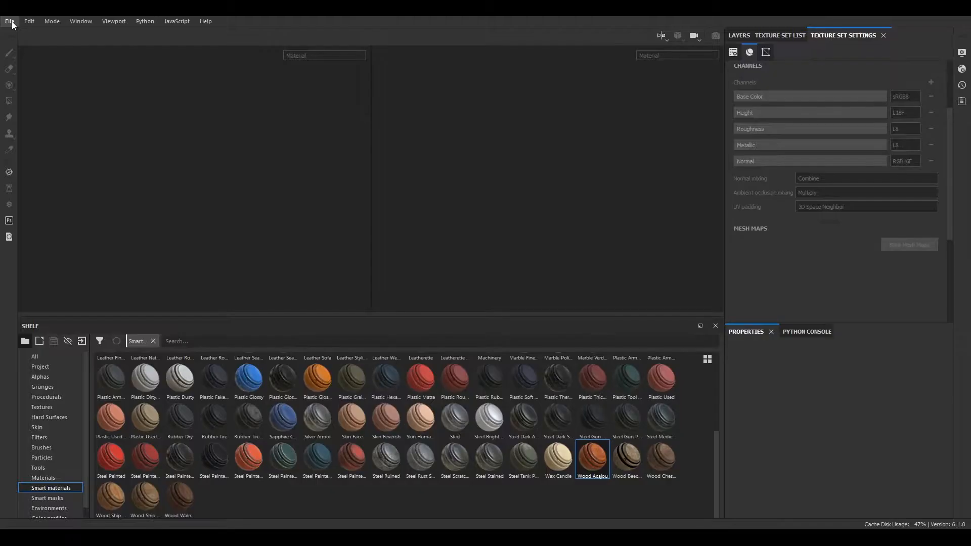
Switch to Substance Painter and create a new project from the Crate_low.fbx mesh with a document resolution of 1024.
click(9, 21)
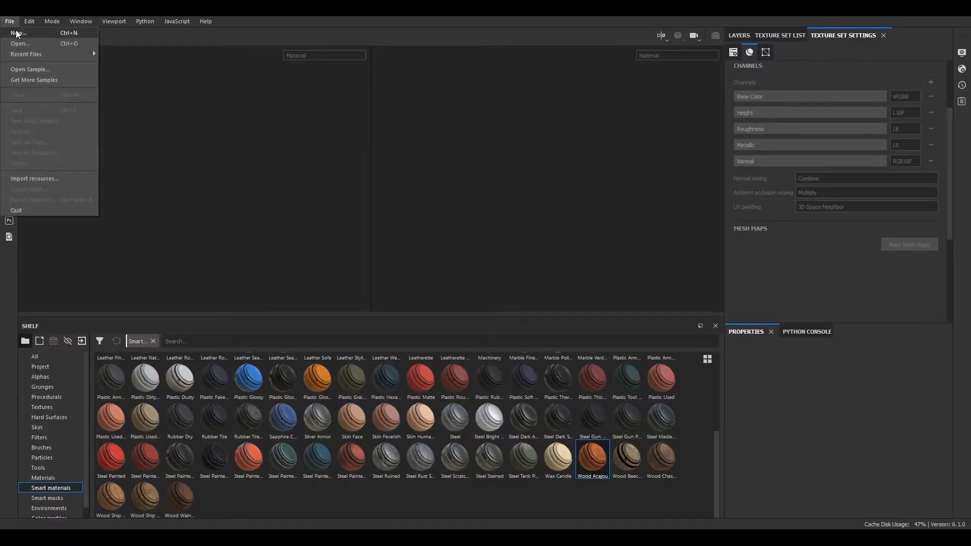
click(92, 50)
click(575, 157)
click(470, 213)
double_click(470, 213)
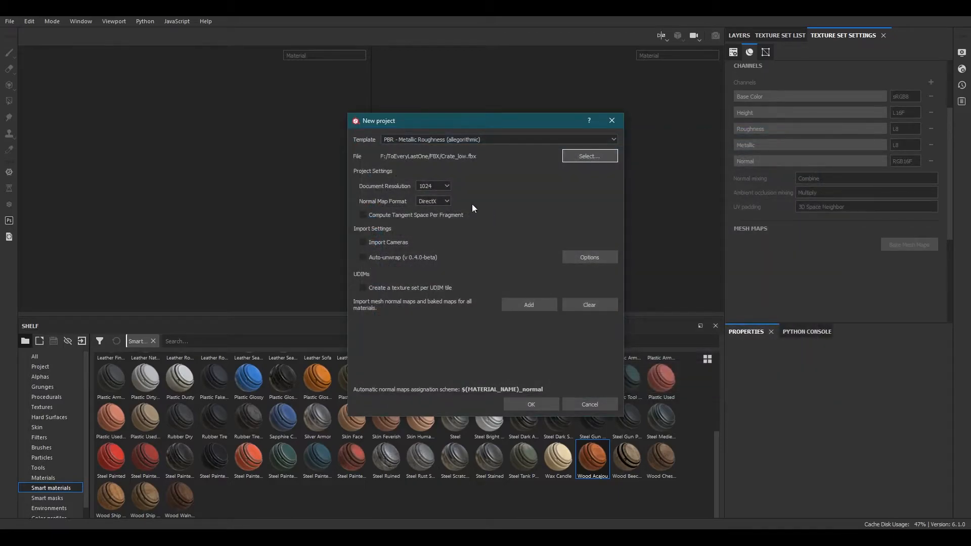
click(531, 404)
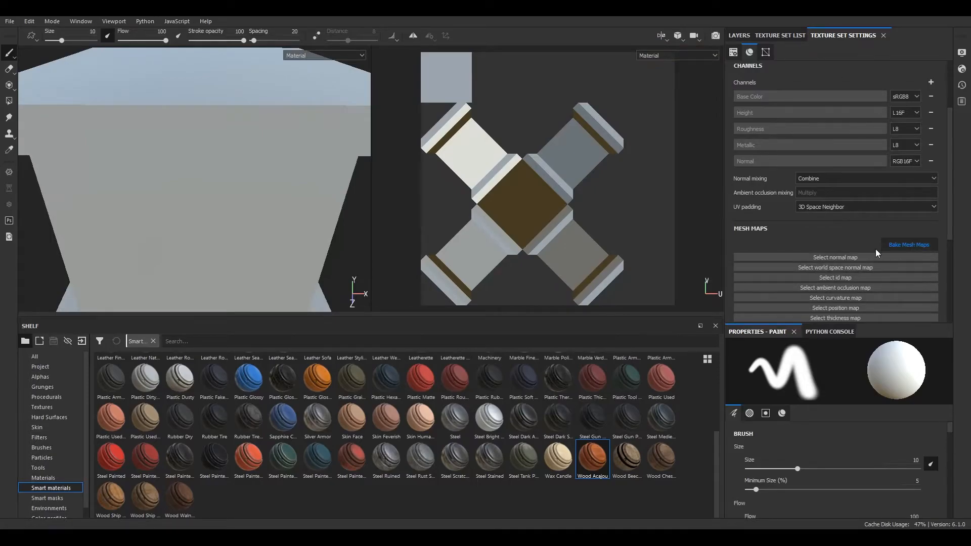
Bake all mesh maps at 512 output size with Crate_High.fbx as the high definition mesh.
click(894, 248)
click(621, 206)
double_click(392, 175)
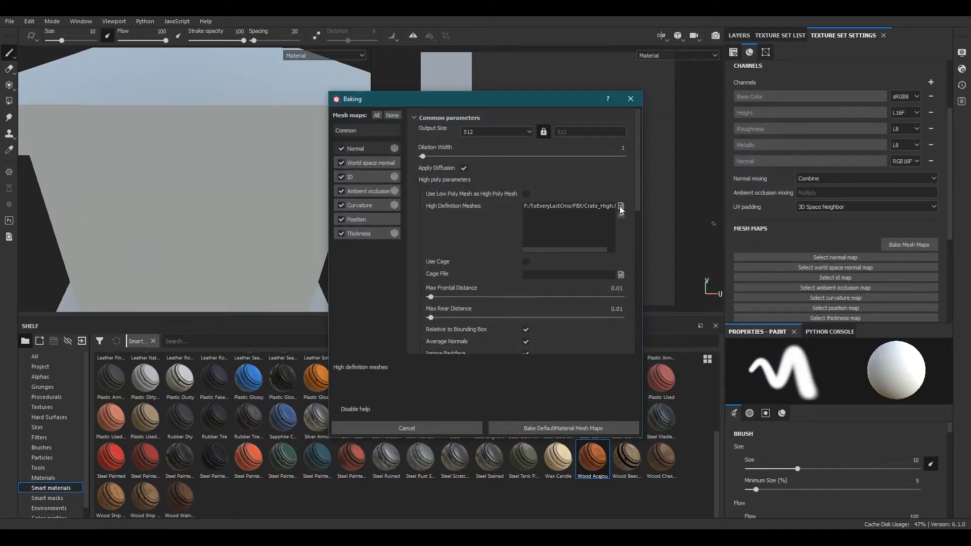
click(542, 425)
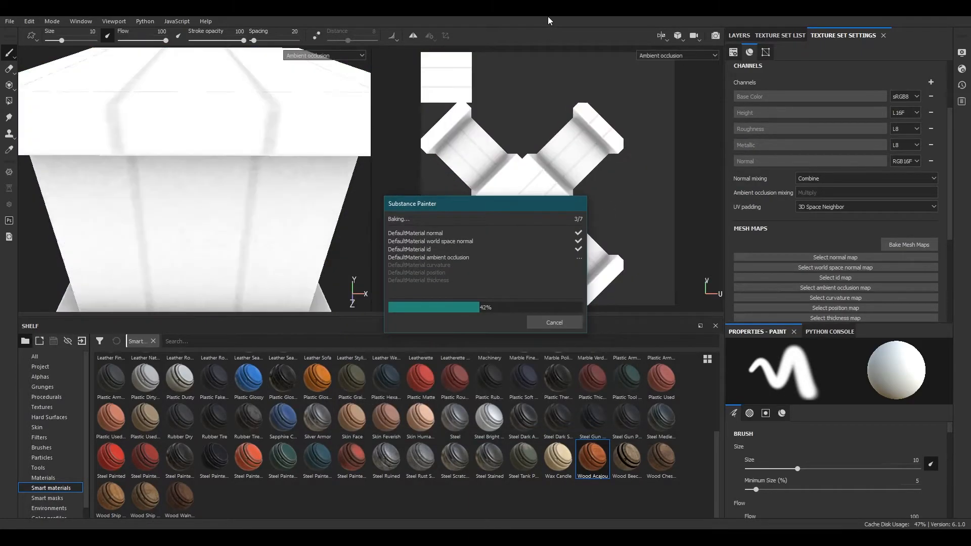
click(572, 325)
Delete the default layer and apply the Wood Acajou smart material to the crate.
alt+drag(219, 106, 227, 140)
alt+drag(147, 150, 274, 144)
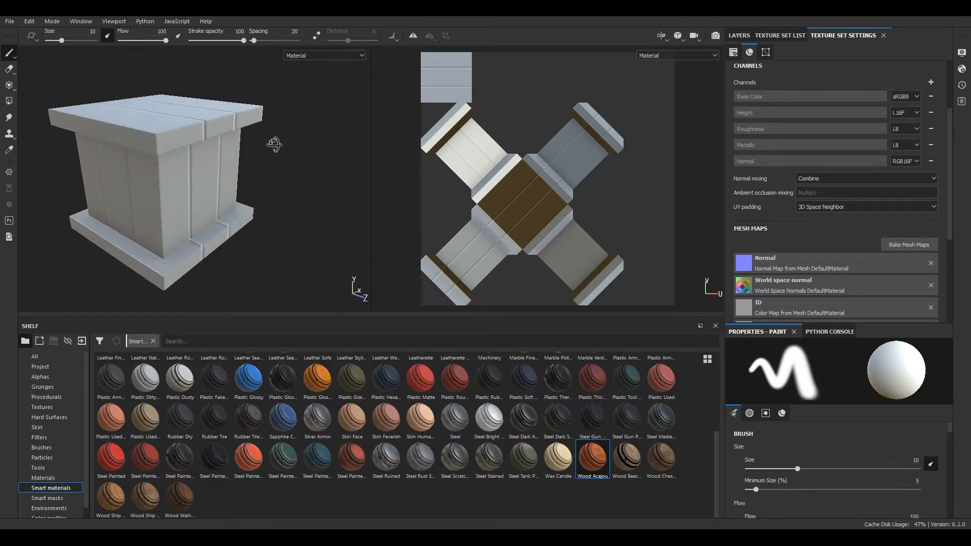
mouse_move(199, 149)
alt+mouse_down()
mouse_move(275, 135)
mouse_move(86, 166)
mouse_move(249, 202)
mouse_move(340, 177)
alt+mouse_up()
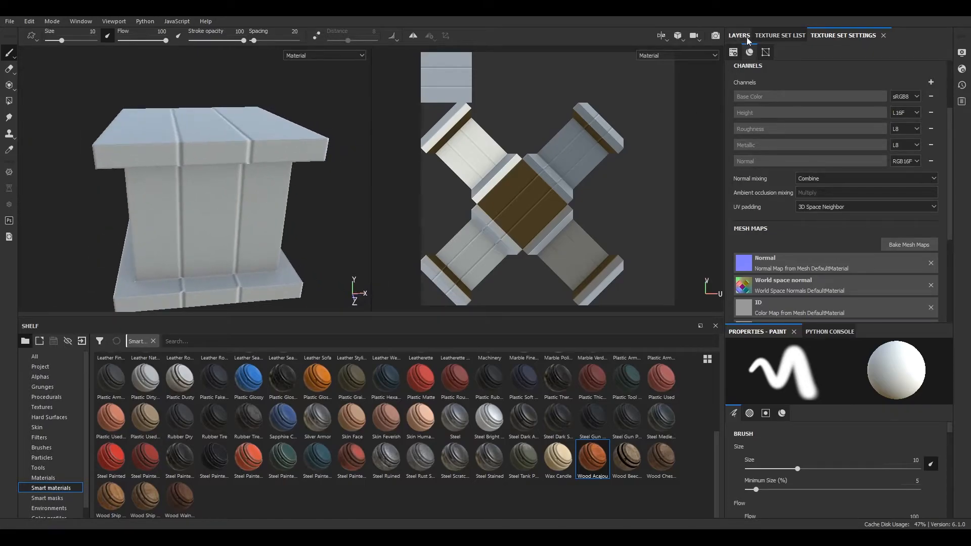
click(739, 35)
click(943, 51)
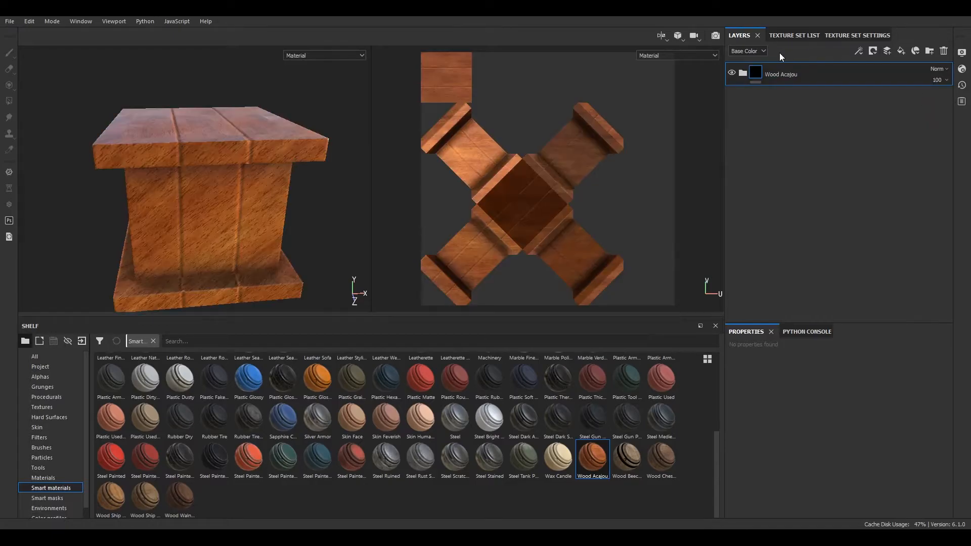
Expand the Wood Acajou group and set the Wood Fibers Large layer to Tri-planar projection.
click(743, 72)
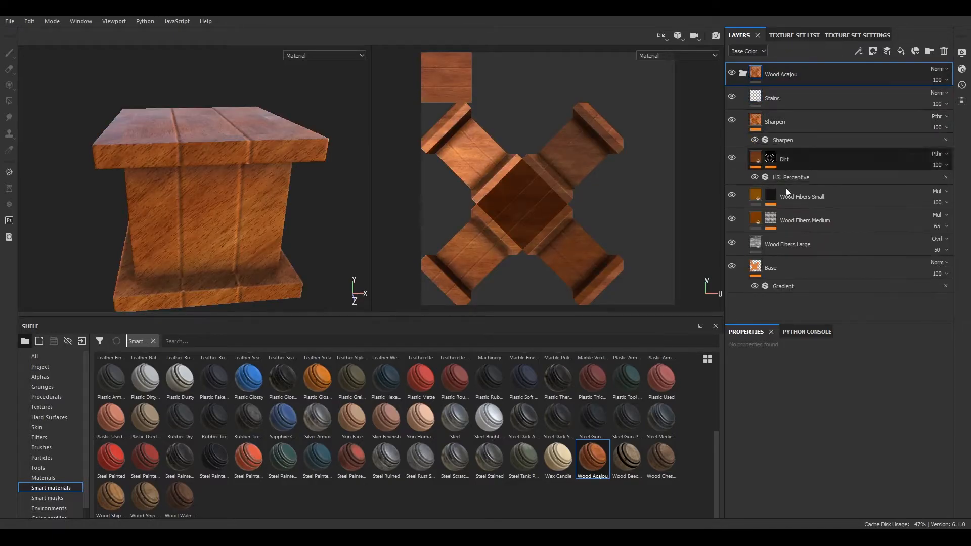
click(763, 269)
click(819, 332)
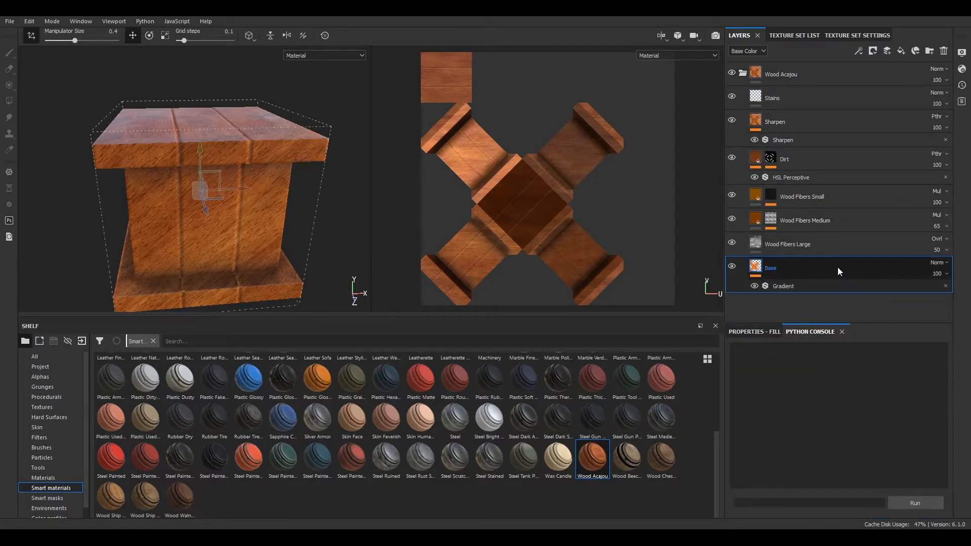
click(748, 331)
scroll(239, 210, down, 2)
alt+drag(238, 210, 237, 248)
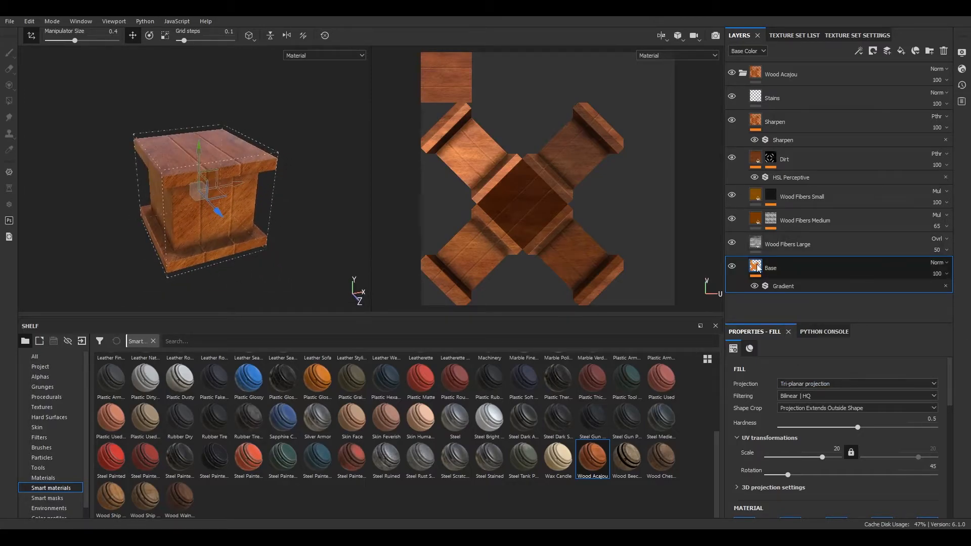
click(758, 243)
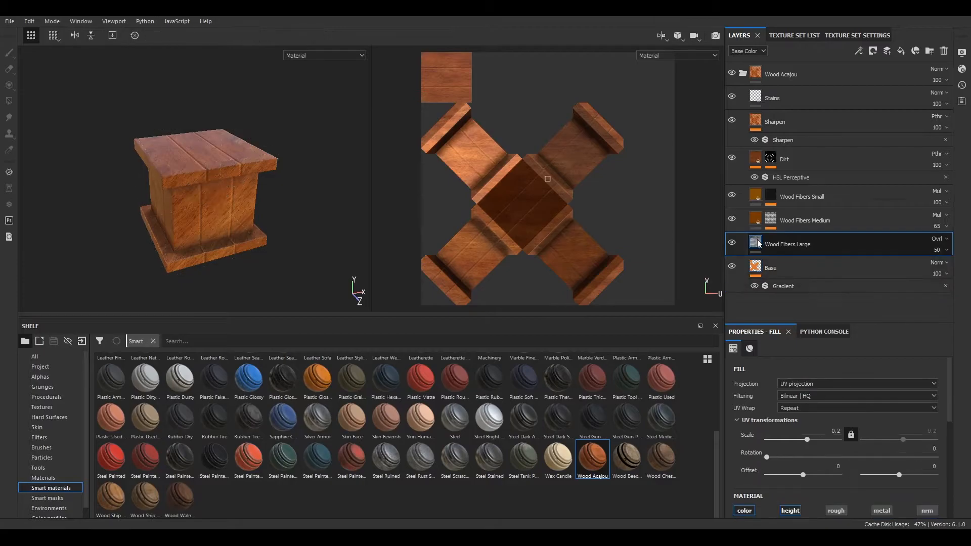
click(852, 384)
click(820, 399)
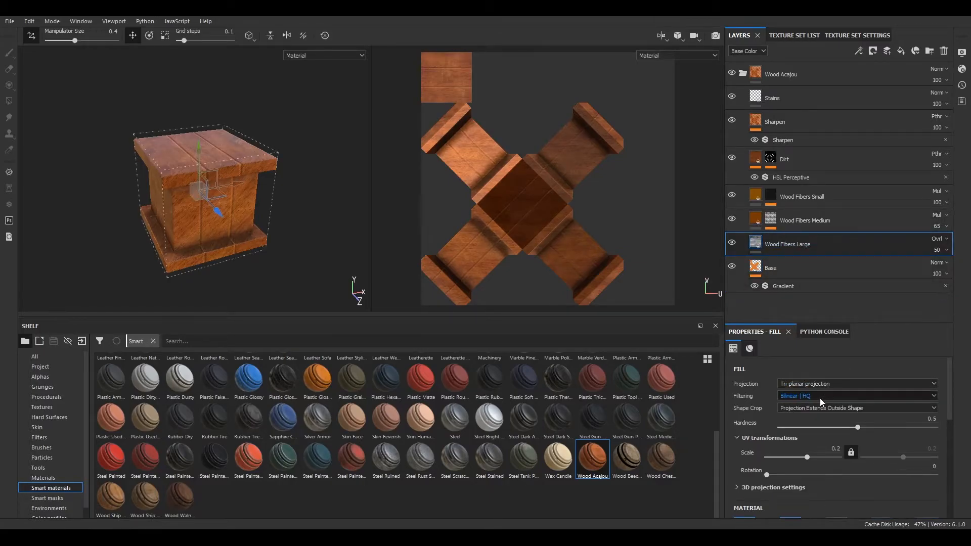
Set the Wood Fibers 1 and Directional Noise 1 fills in the Wood Fibers Medium mask to Tri-planar projection.
click(769, 221)
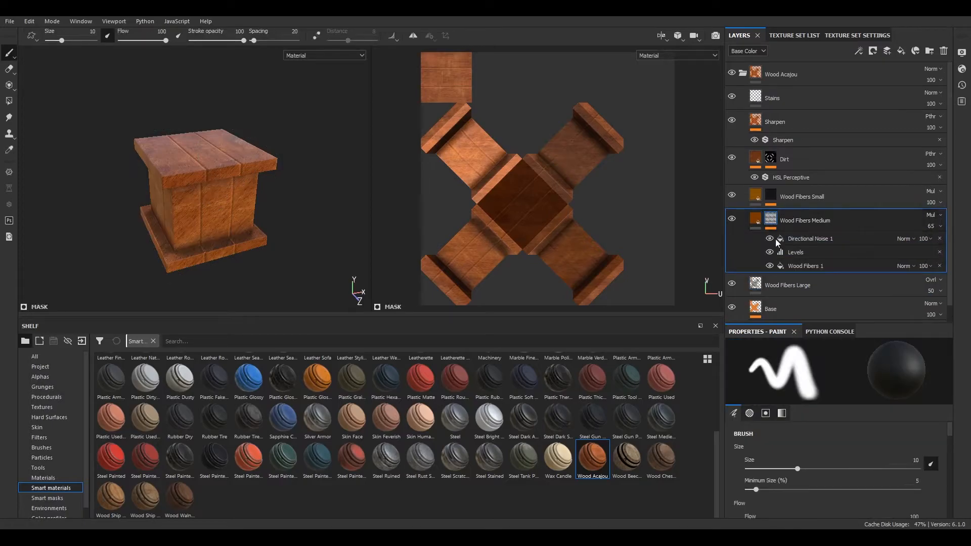
click(822, 266)
click(799, 383)
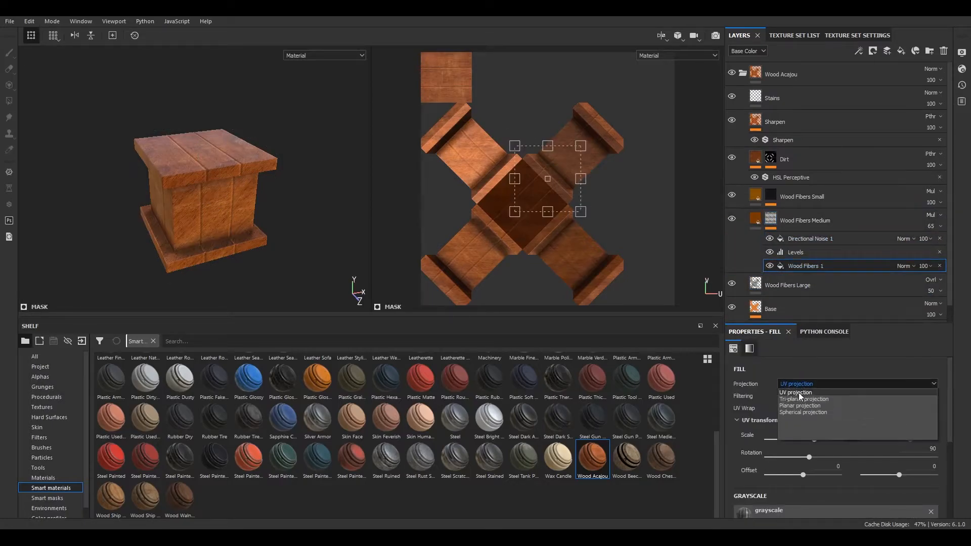
click(800, 396)
click(805, 239)
click(821, 380)
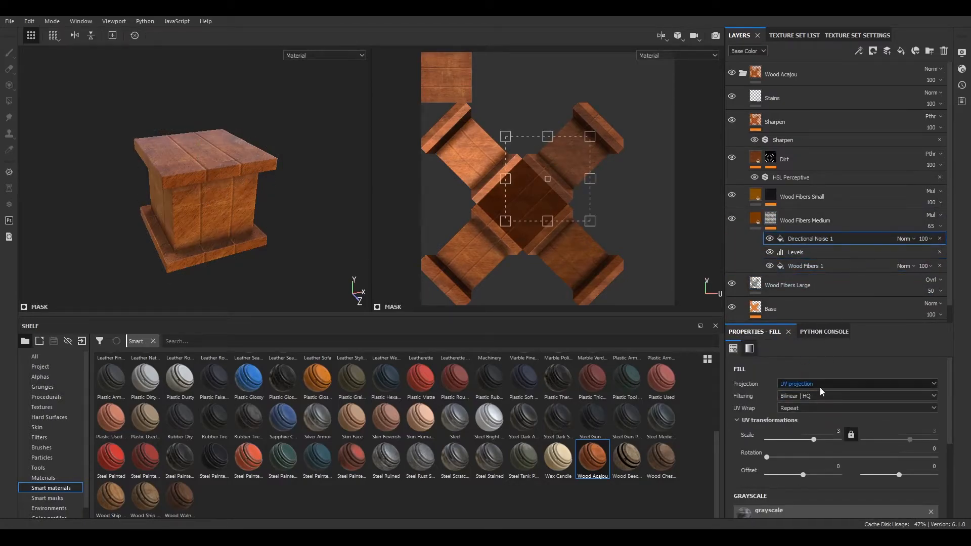
click(812, 400)
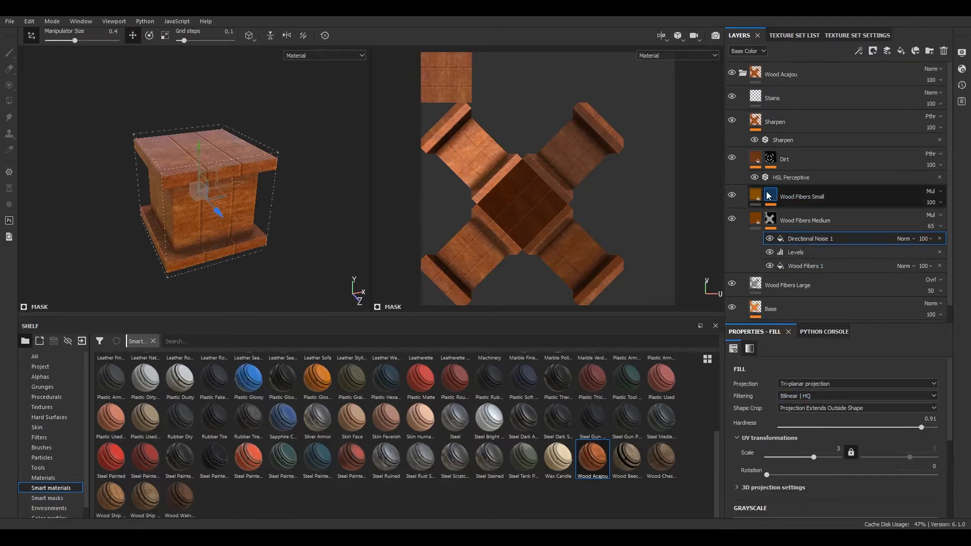
Set the fill projection of the Wood Fibers Small and Wood Fibers Medium layers to Tri-planar projection.
click(759, 197)
click(799, 383)
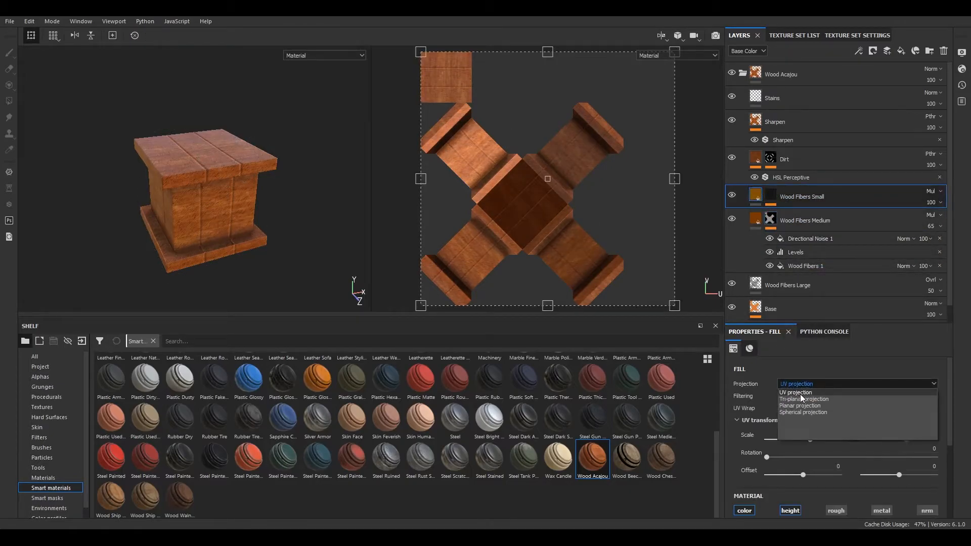
click(805, 398)
click(736, 212)
click(755, 217)
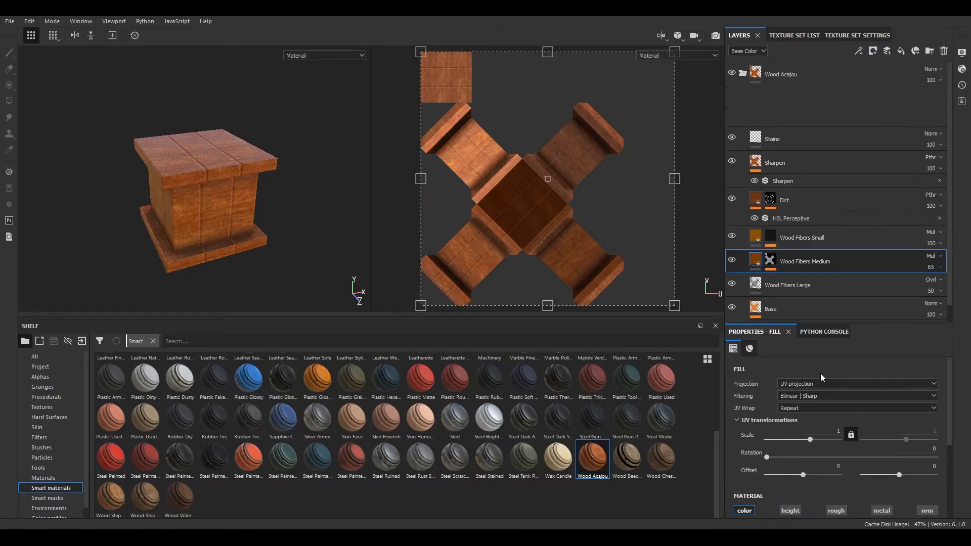
click(822, 384)
click(823, 396)
Set the fill projection of the Dirt and Stains layers to Tri-planar projection.
click(814, 160)
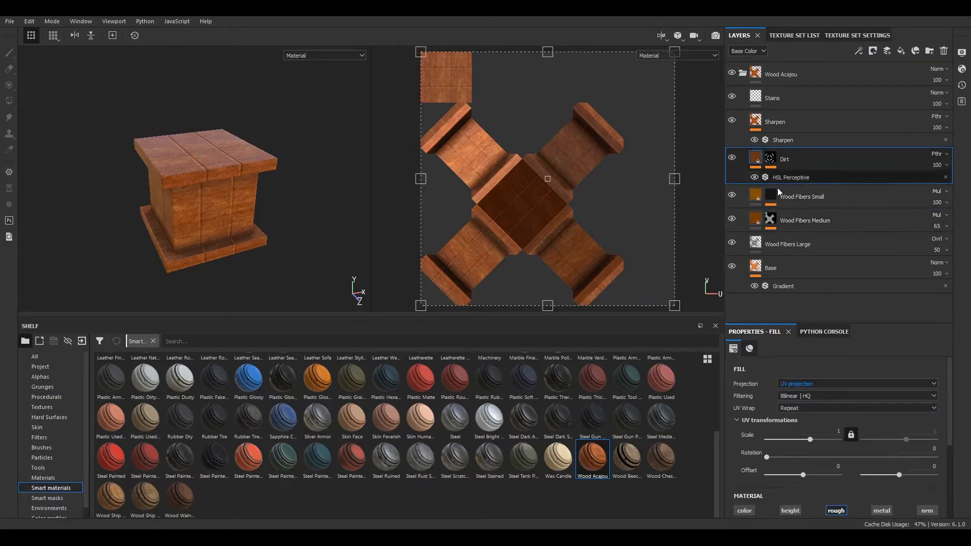
click(806, 383)
click(805, 396)
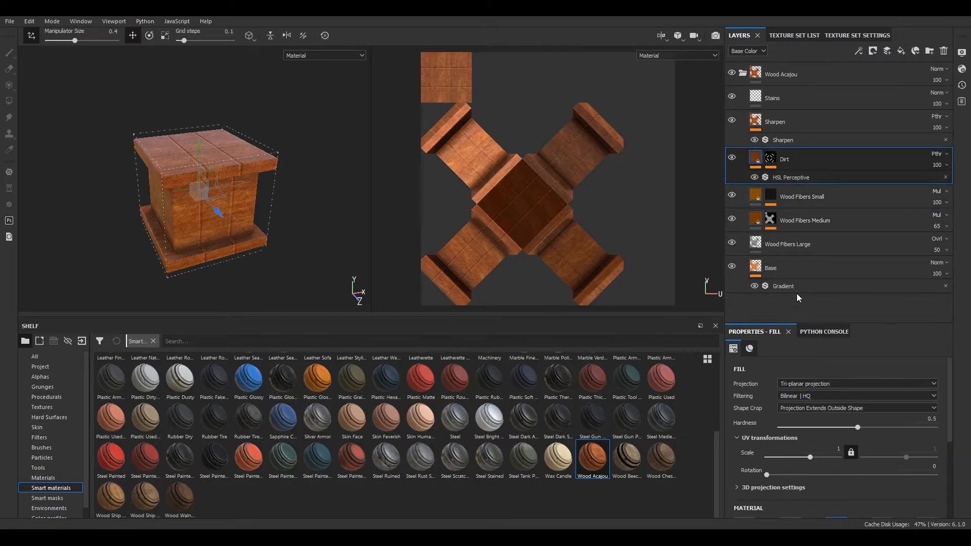
click(770, 161)
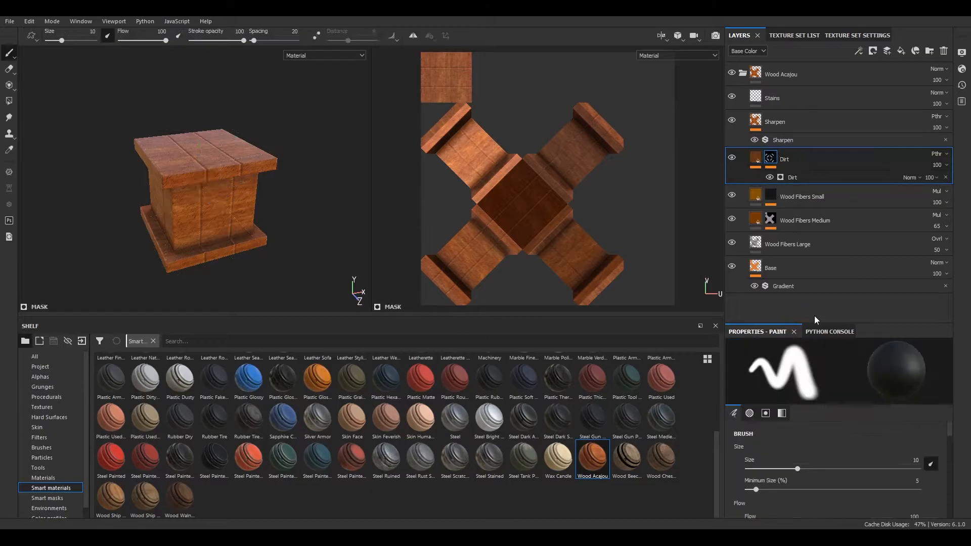
click(756, 115)
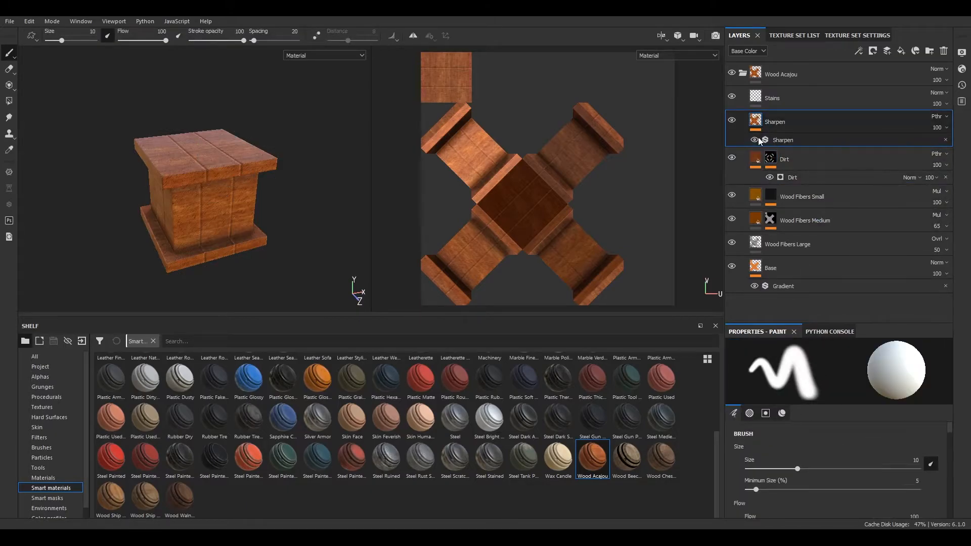
click(760, 99)
click(825, 383)
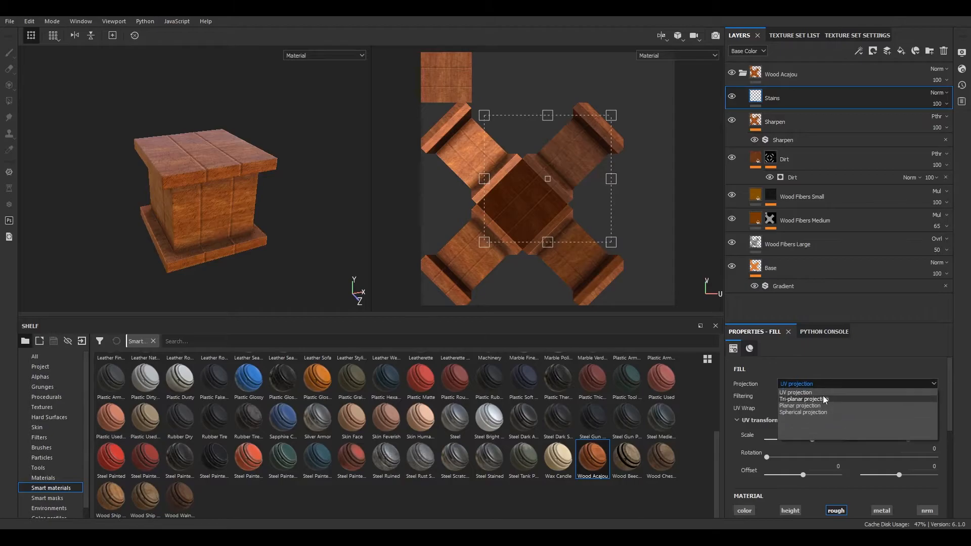
click(823, 399)
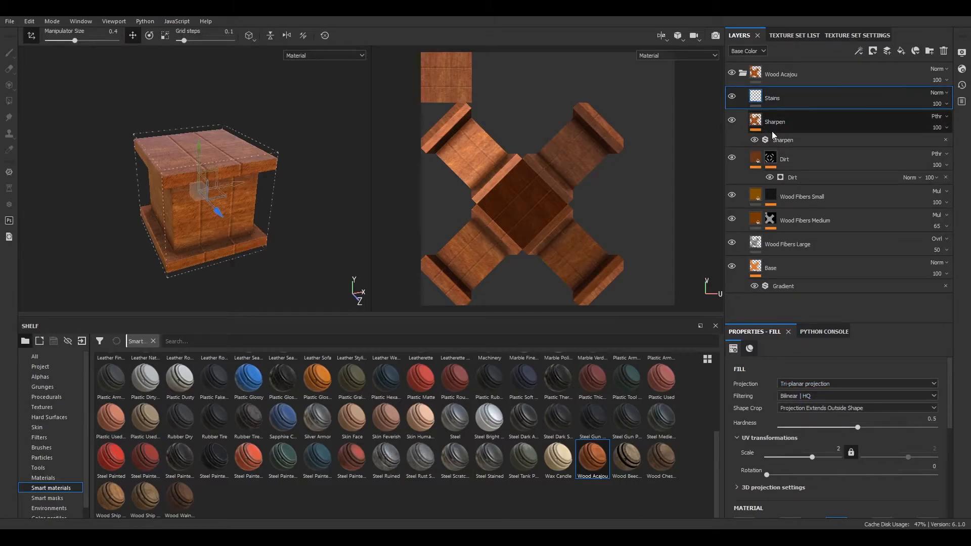
Open the texture export settings and choose a new folder named Crate as the output directory.
key(ctrl+shift)
key(ctrl+shift+e)
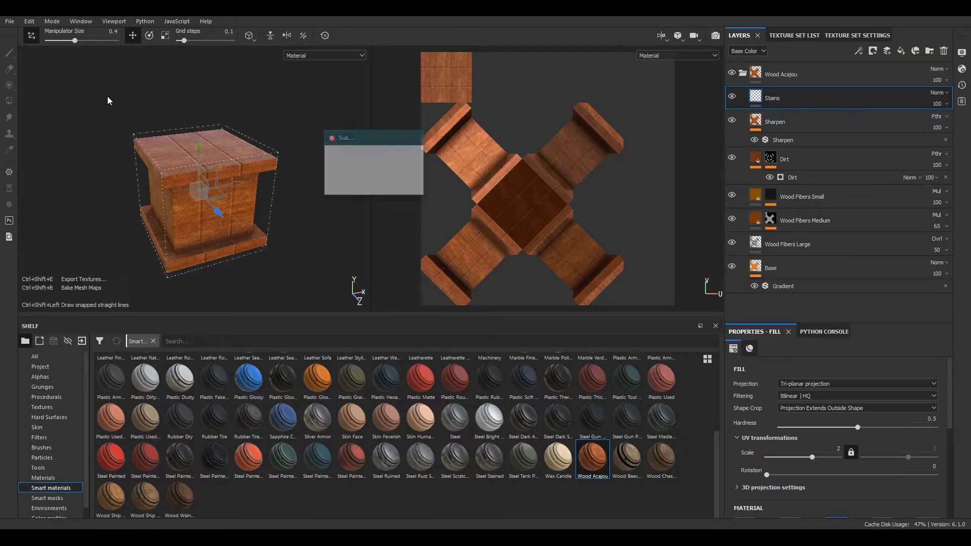
key(Escape)
click(9, 21)
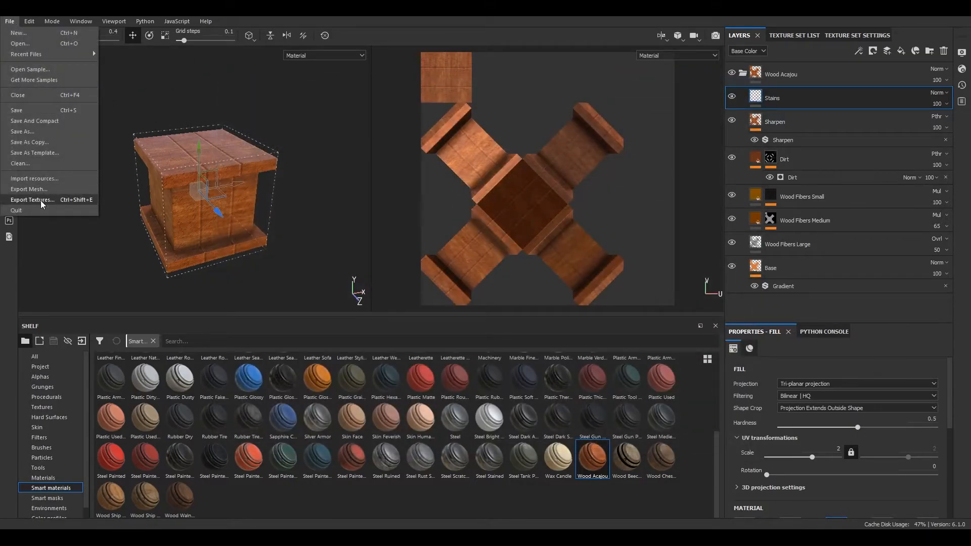
click(67, 202)
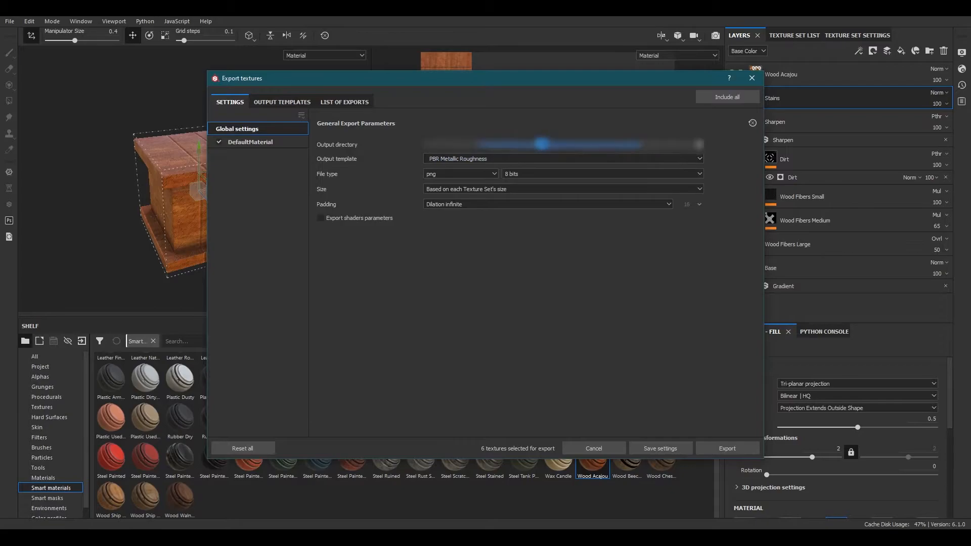
click(541, 141)
key(ctrl+shift+n)
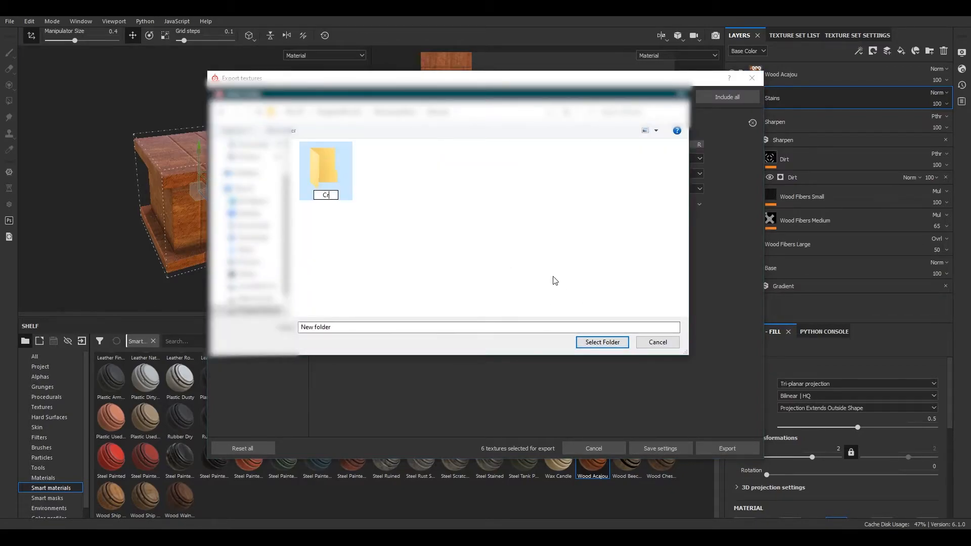
text(Crate)
key(Return)
key(Return)
key(Return)
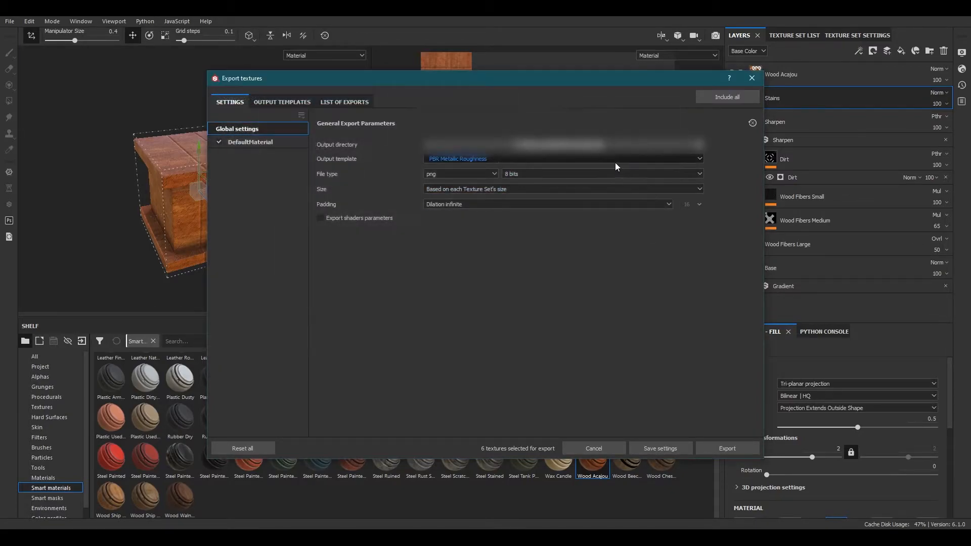
Export the textures as png with the Document channels + Normal + AO (No Alpha) output template.
click(581, 158)
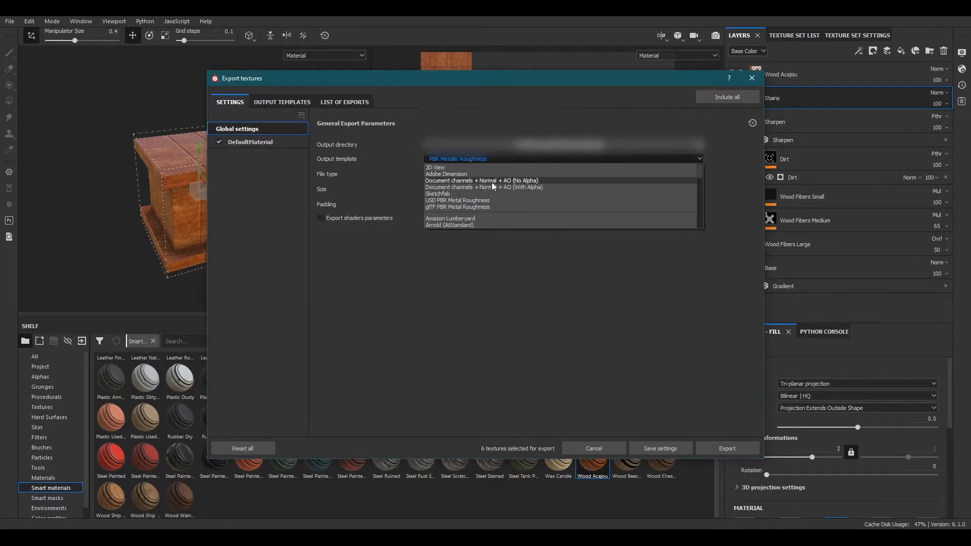
click(491, 182)
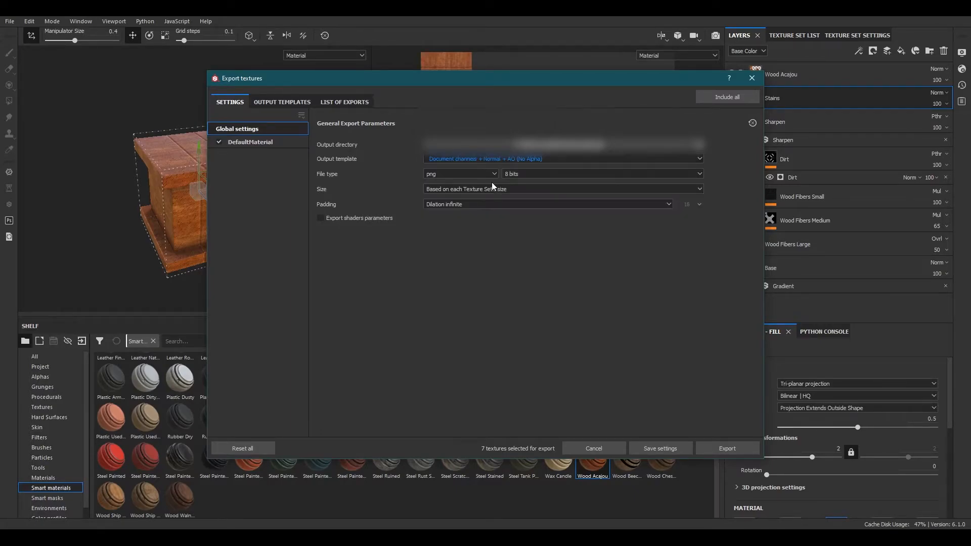
click(457, 174)
click(461, 174)
click(476, 187)
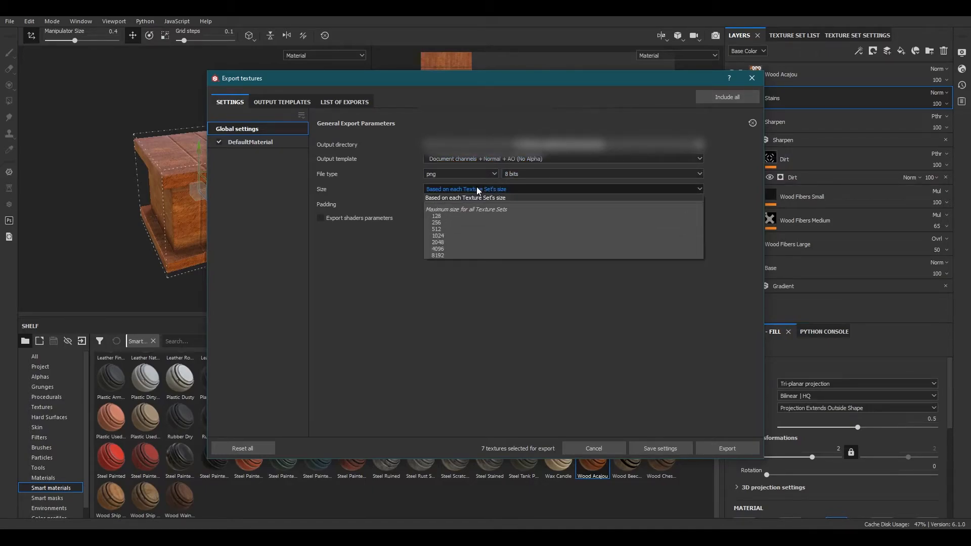
click(476, 188)
click(723, 448)
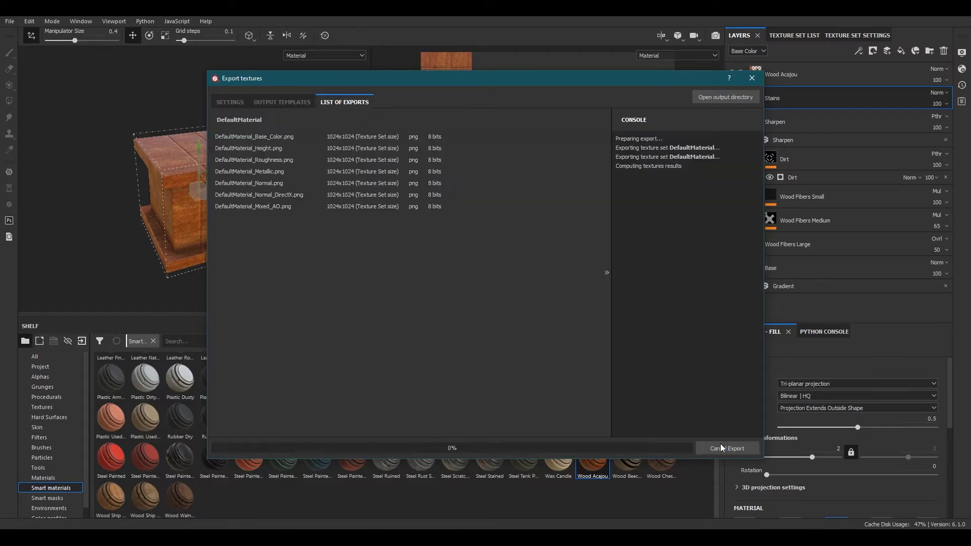
Open the output directory and review the exported texture files.
click(725, 97)
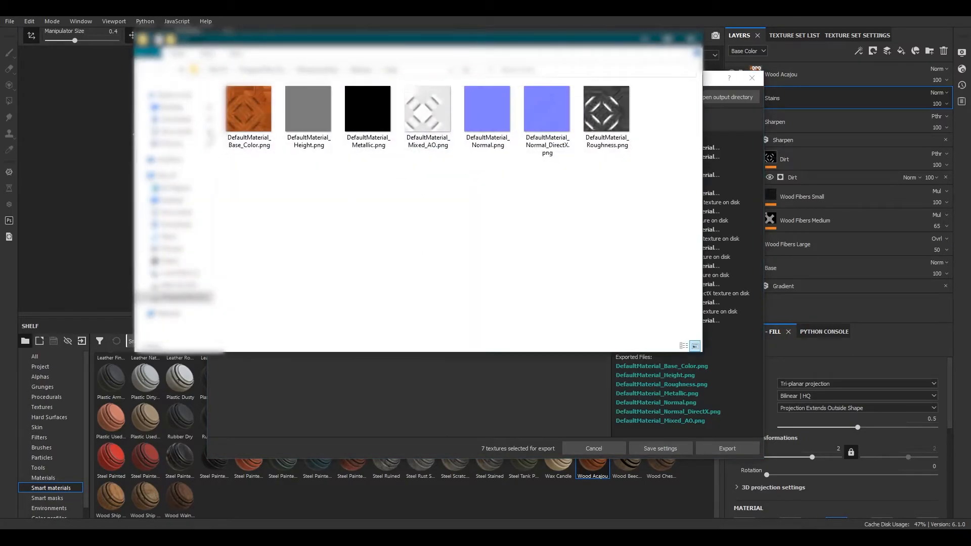
drag(640, 197, 213, 79)
click(508, 270)
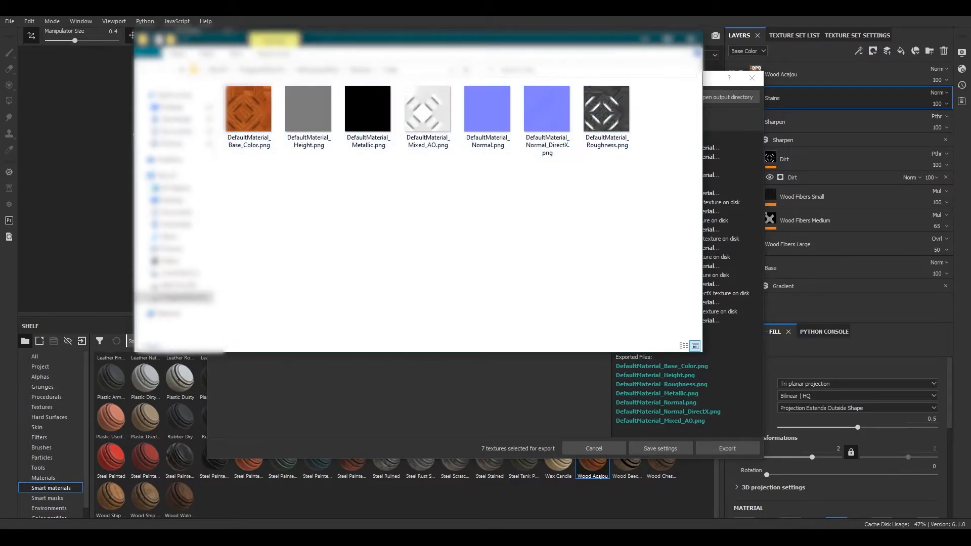
Switch to Blender, turn the image editor area into a Shader Editor and widen it.
mouse_move(152, 526)
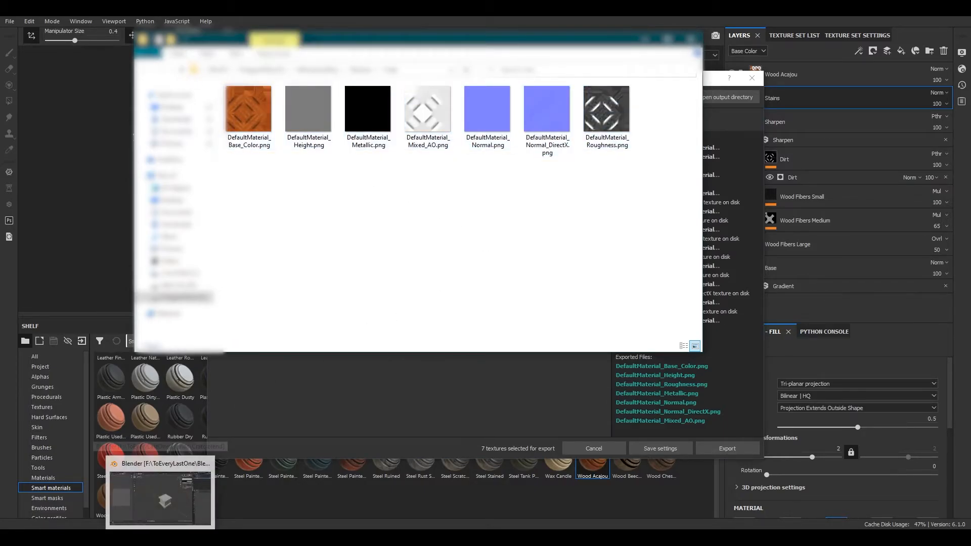
click(196, 490)
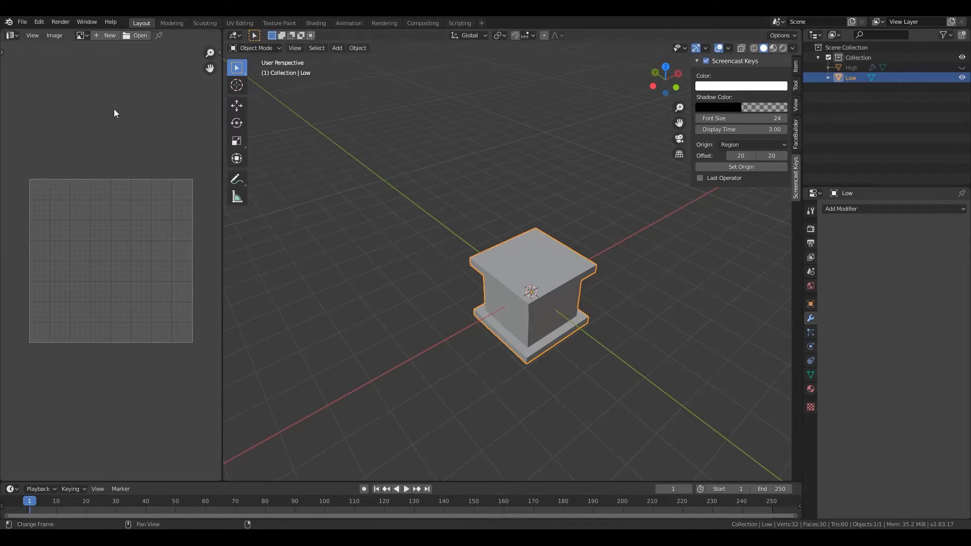
click(11, 35)
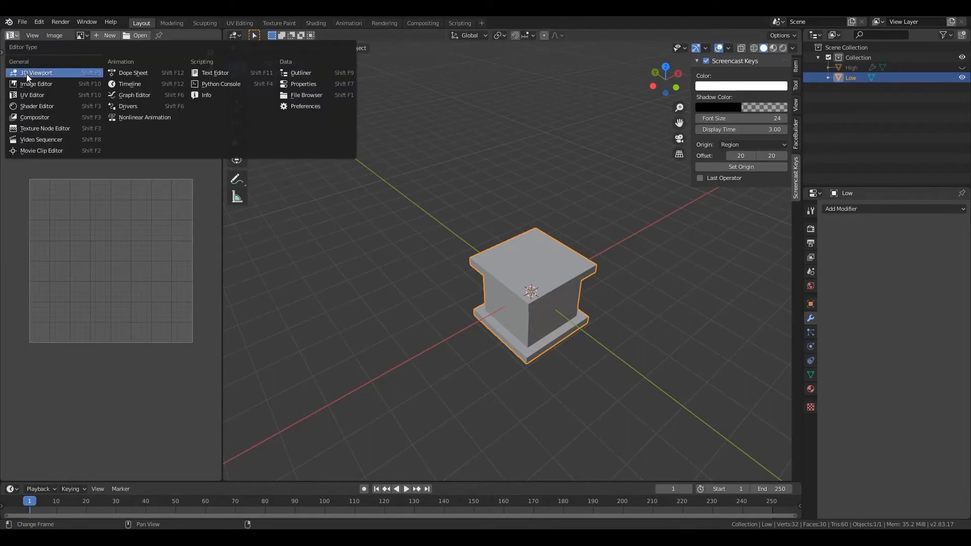
click(30, 105)
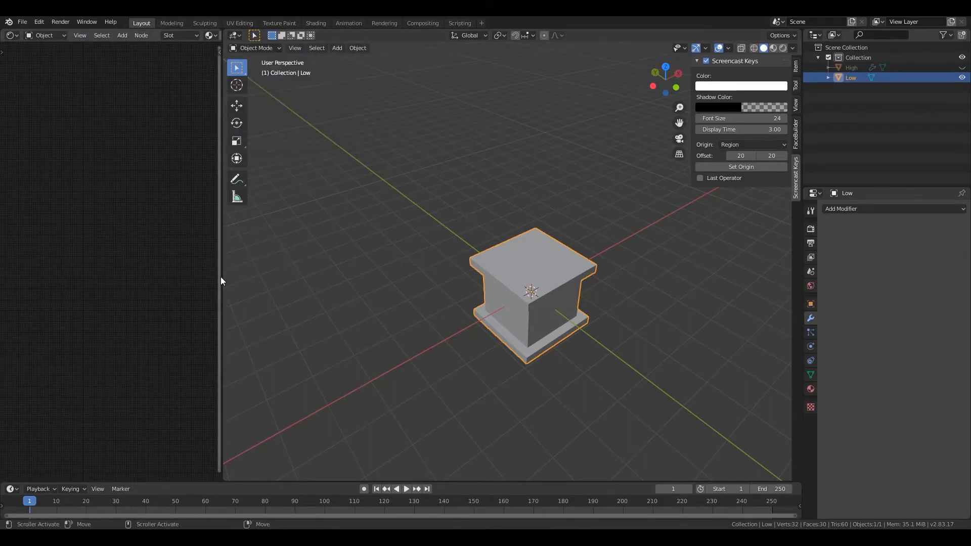
drag(223, 280, 337, 283)
scroll(539, 219, down, 4)
scroll(576, 276, up, 4)
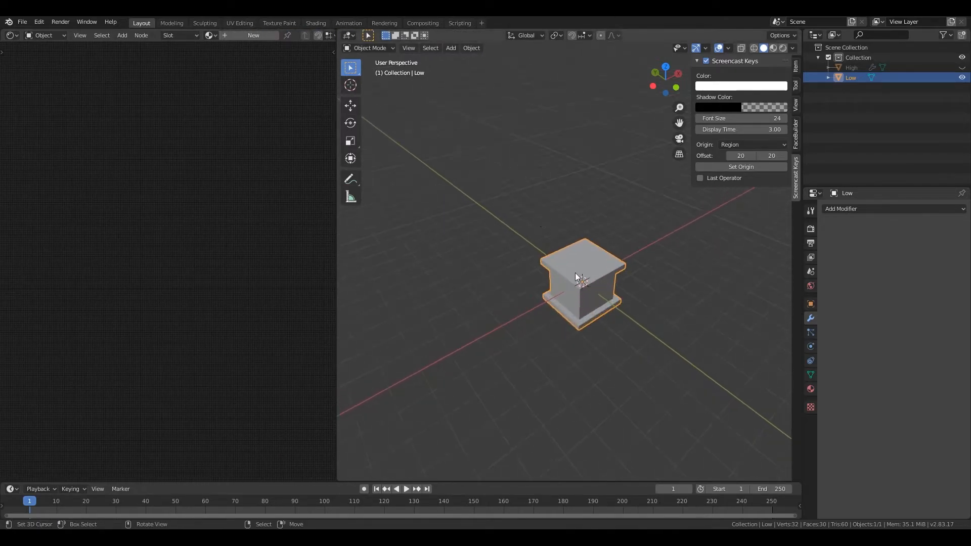
click(717, 61)
click(717, 61)
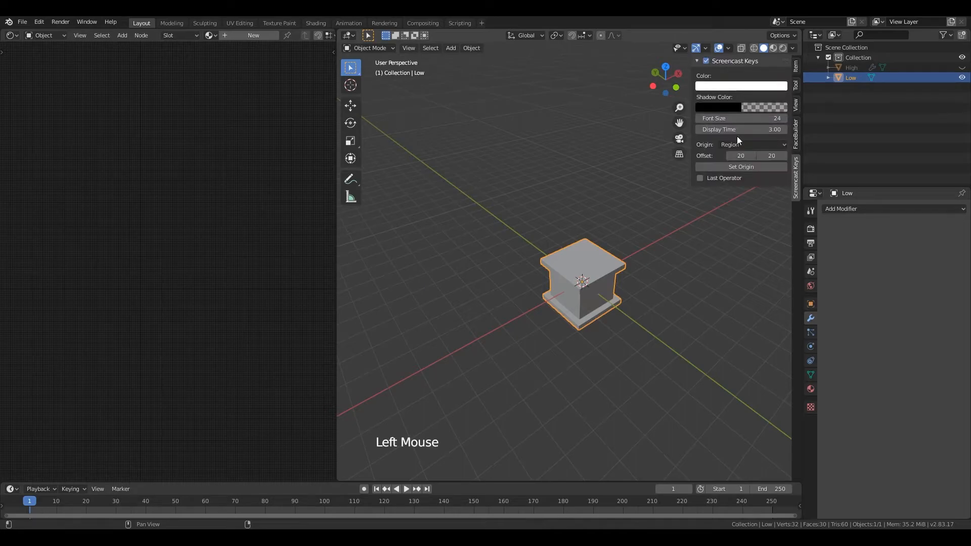
Create a new material named Crate on the Low object and select its Principled BSDF node.
click(268, 38)
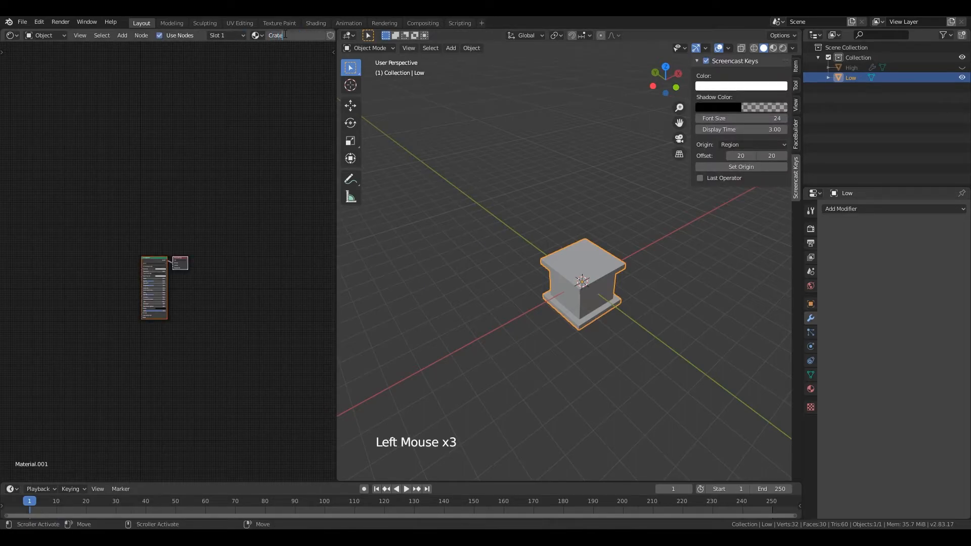
scroll(148, 194, up, 10)
scroll(148, 194, up, 6)
middle_drag(148, 195, 180, 160)
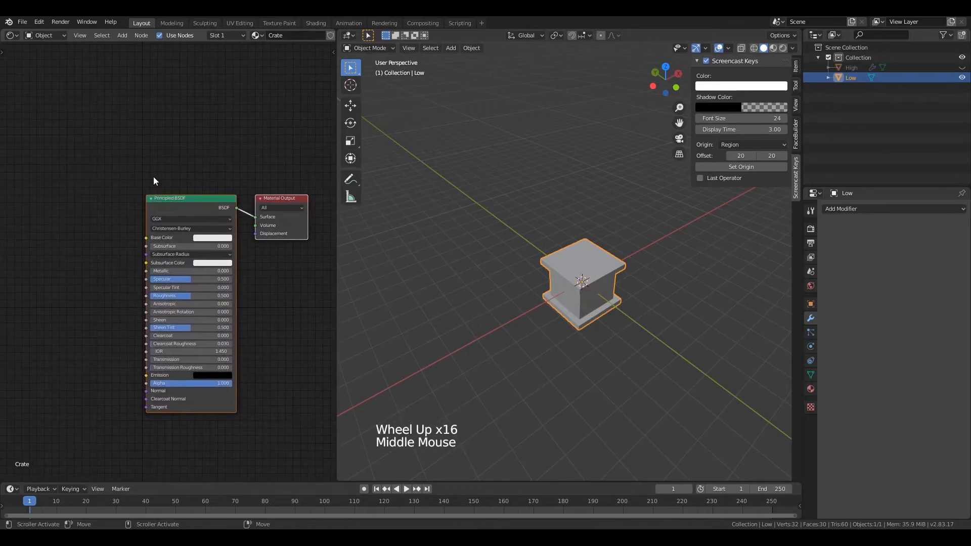
click(168, 200)
Search the add-on preferences for node and check that the Node Wrangler add-on is enabled.
click(40, 22)
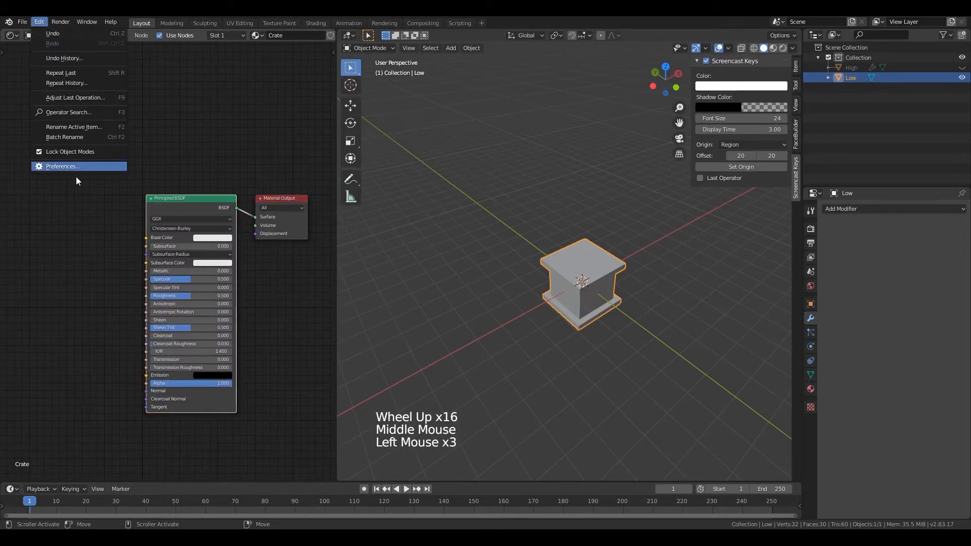
click(74, 163)
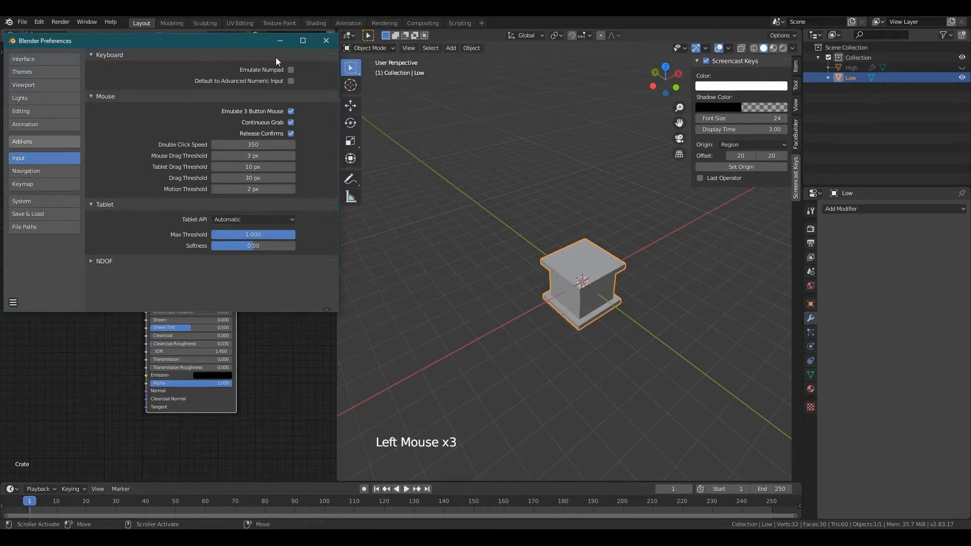
click(44, 141)
click(291, 70)
text(node)
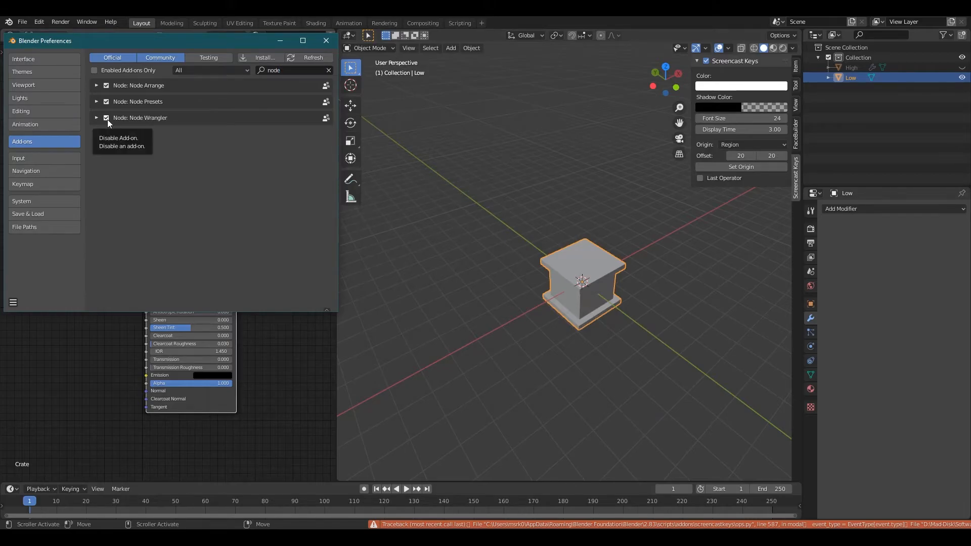
click(326, 40)
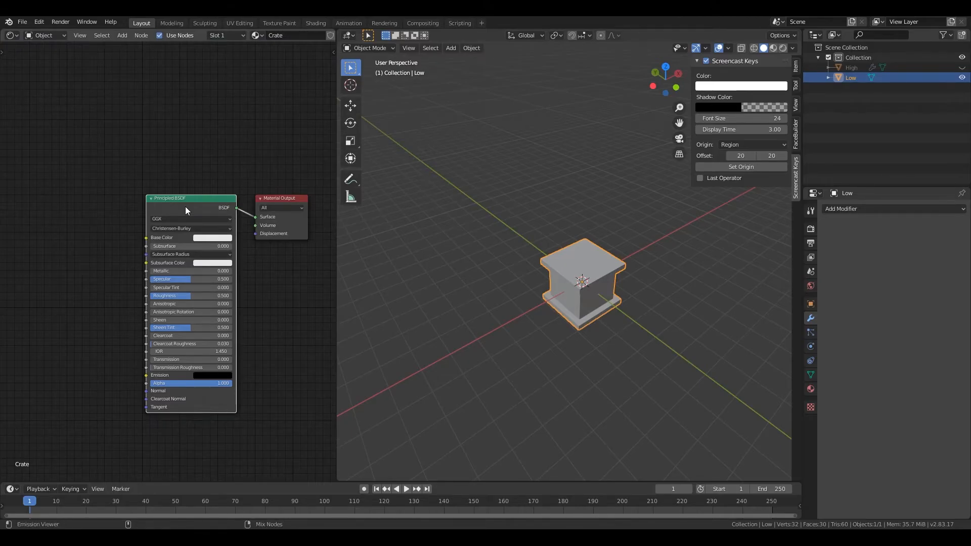
Run Principled Texture Setup with all images from the exported Crate texture folder except DefaultMaterial_Normal.png.
key(ctrl+shift+t)
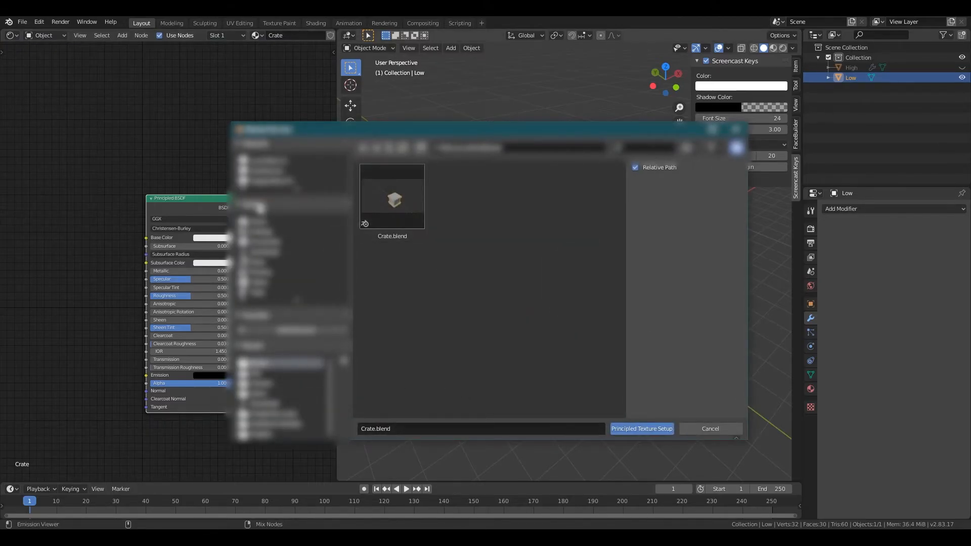
click(277, 184)
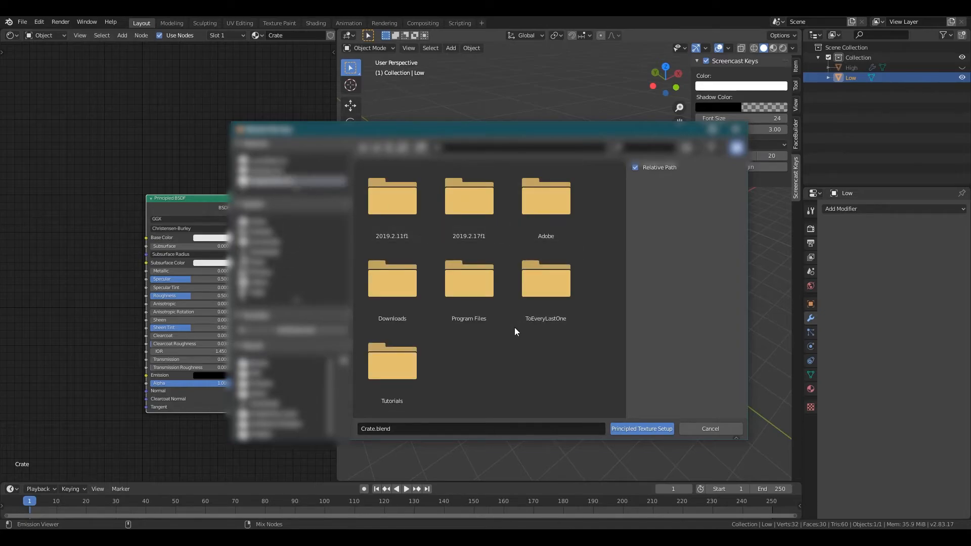
double_click(535, 297)
click(538, 211)
double_click(540, 212)
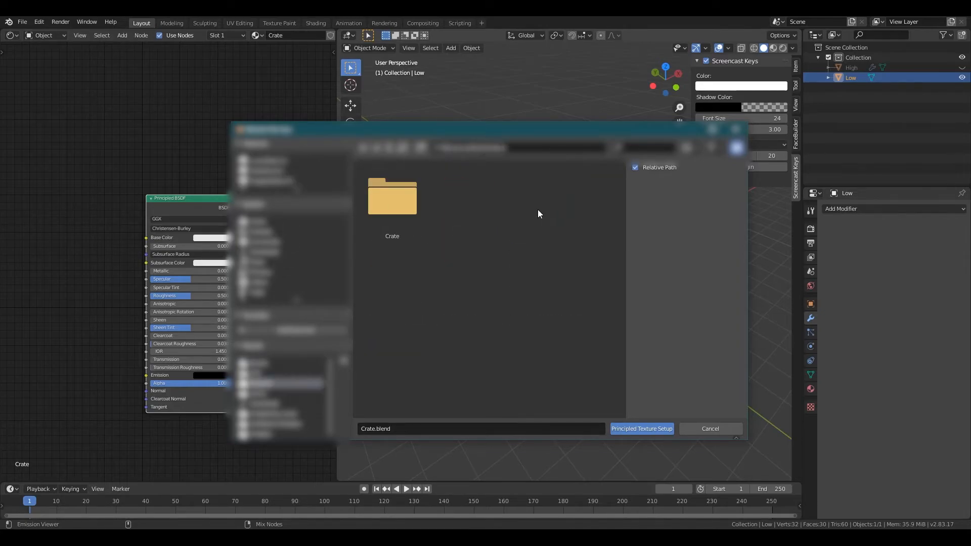
double_click(376, 207)
key(a)
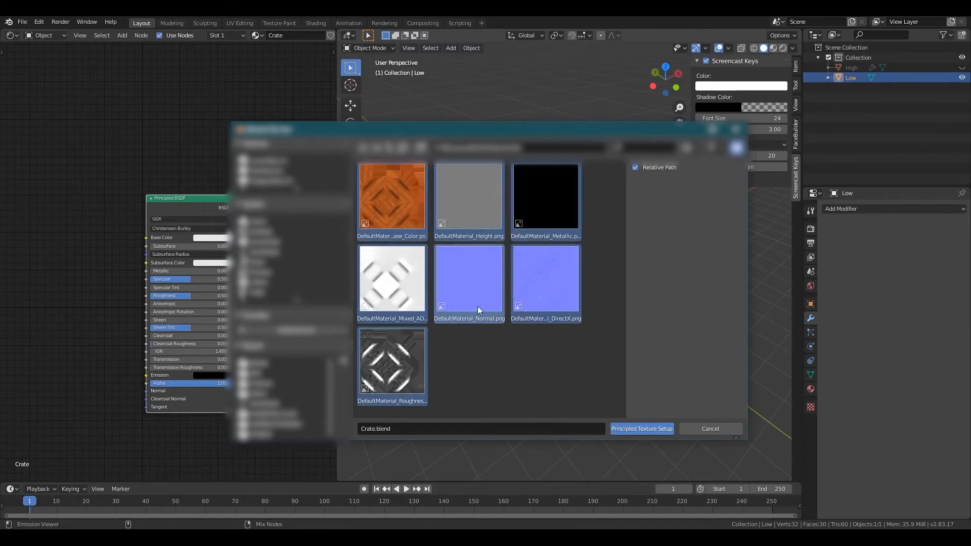
ctrl+click(475, 286)
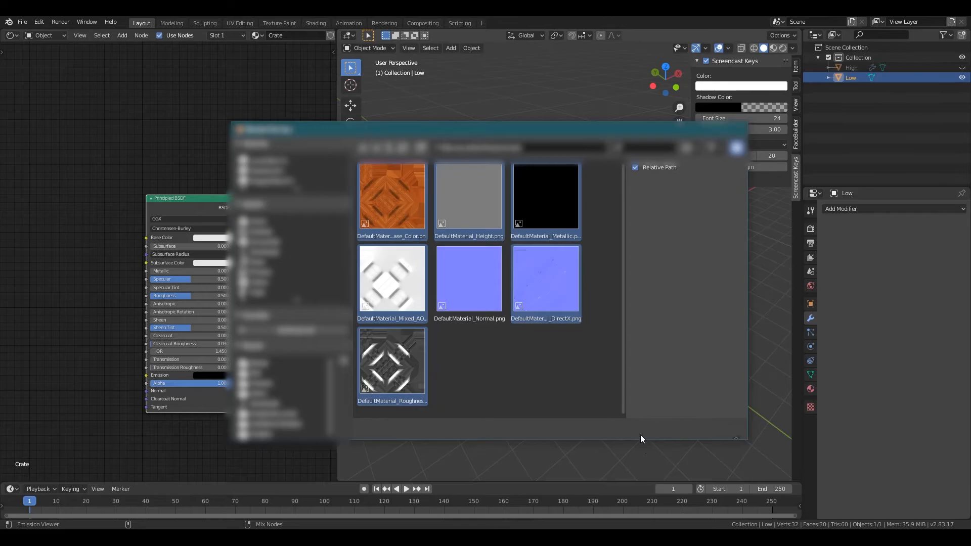
click(640, 433)
Switch the 3D viewport to Material Preview shading and inspect the textured crate up close.
key(z)
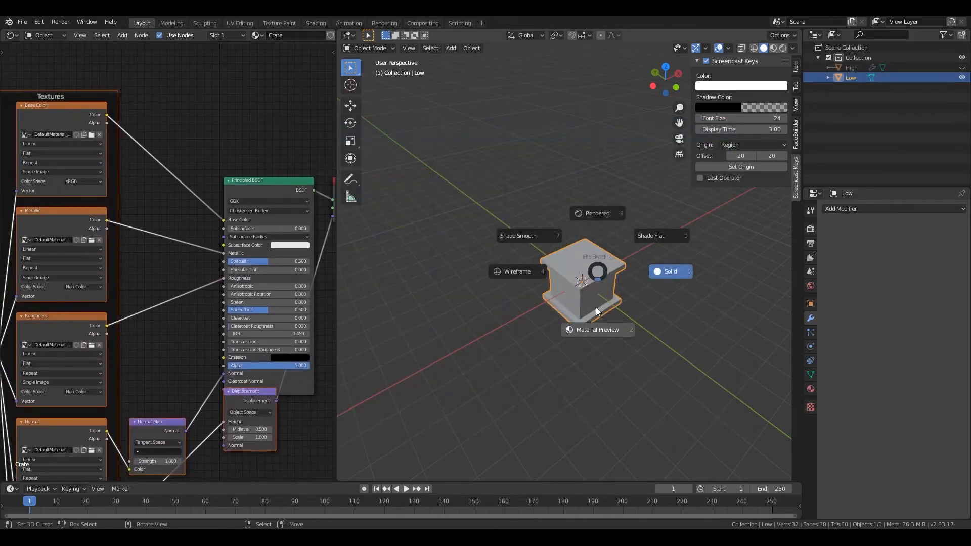
click(596, 308)
scroll(596, 307, up, 4)
shift+middle_drag(596, 308, 503, 349)
scroll(512, 275, up, 4)
scroll(86, 177, down, 1)
Move the Base Color texture node up and place a new Image Texture node between it and the Metallic node.
middle_drag(89, 177, 125, 167)
key(alt+a)
drag(98, 123, 89, 53)
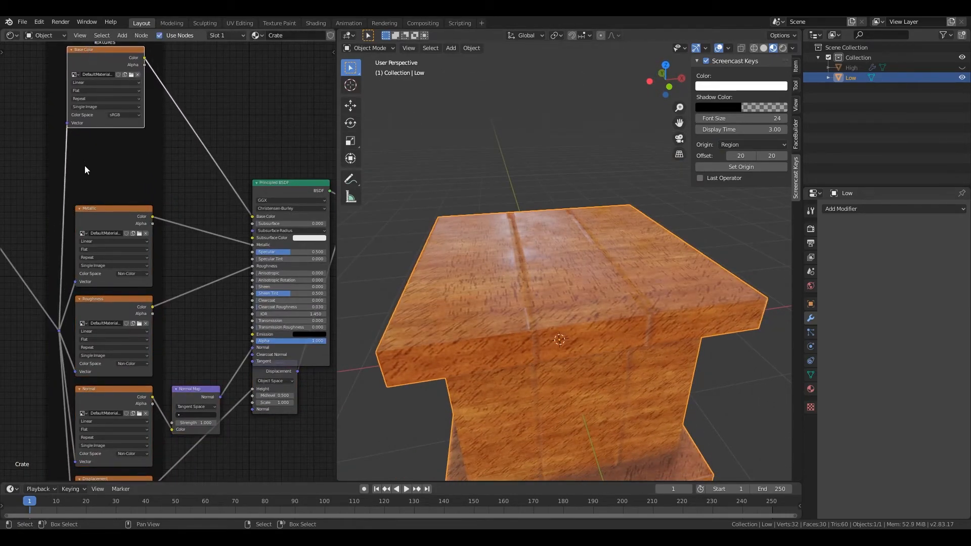
key(shift+a)
mouse_move(48, 212)
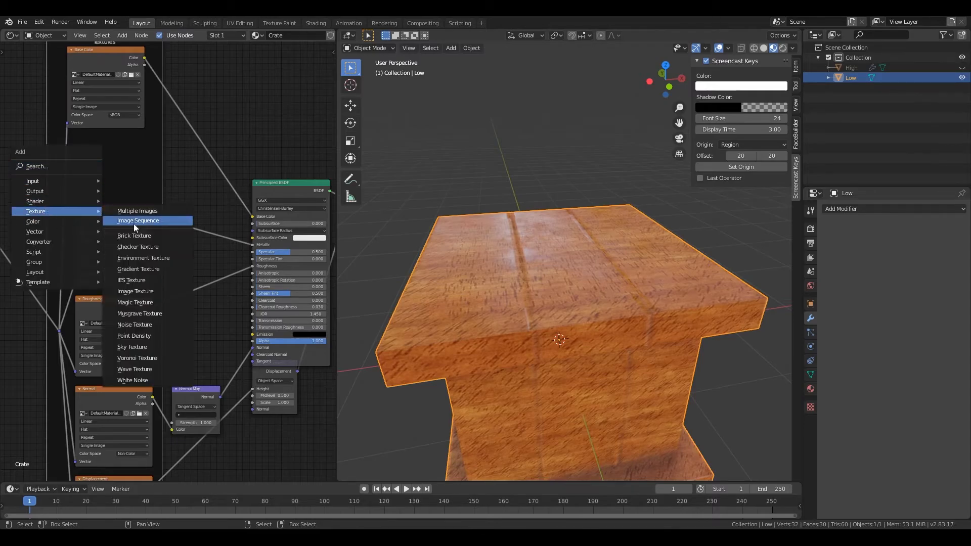
click(147, 292)
click(91, 143)
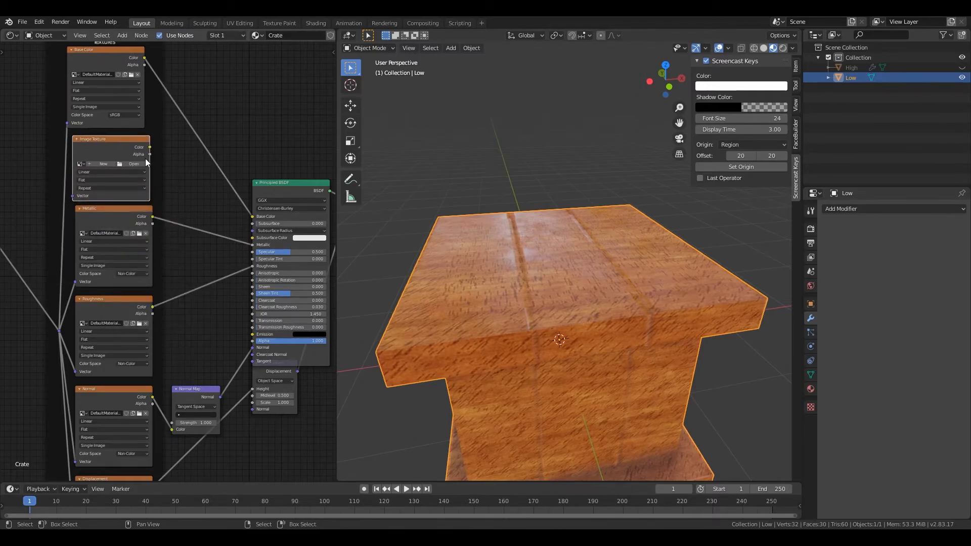
Load DefaultMaterial_Mixed_AO.png from the exported Crate textures into the new Image Texture node.
click(141, 164)
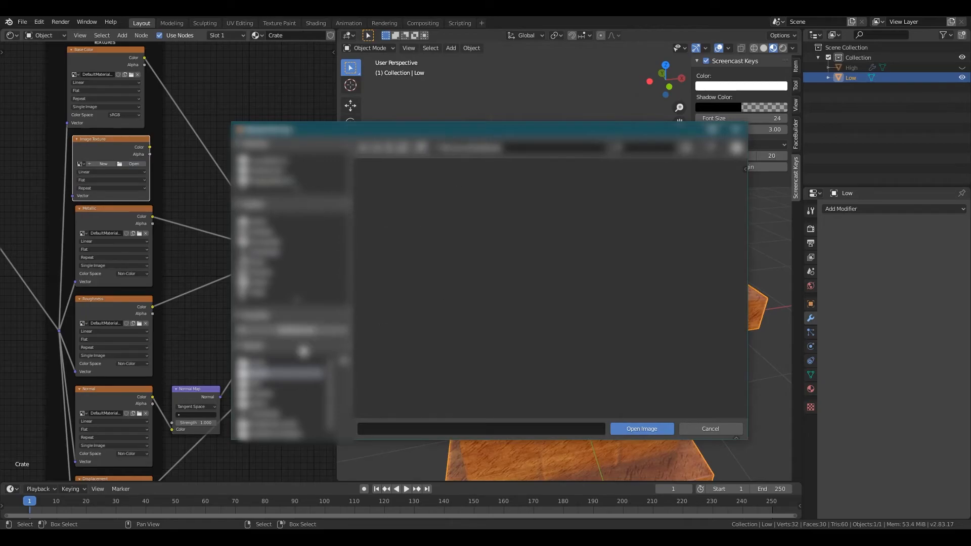
click(264, 362)
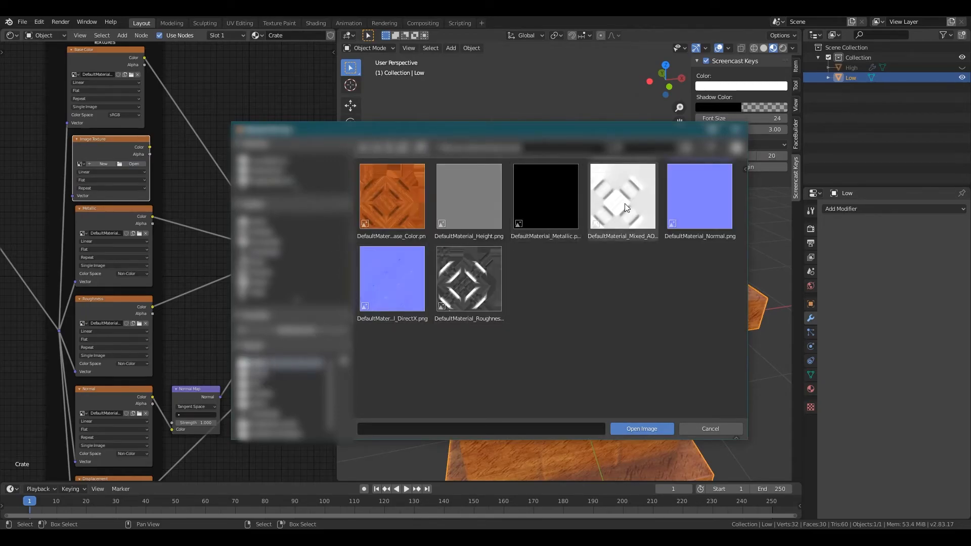
double_click(605, 201)
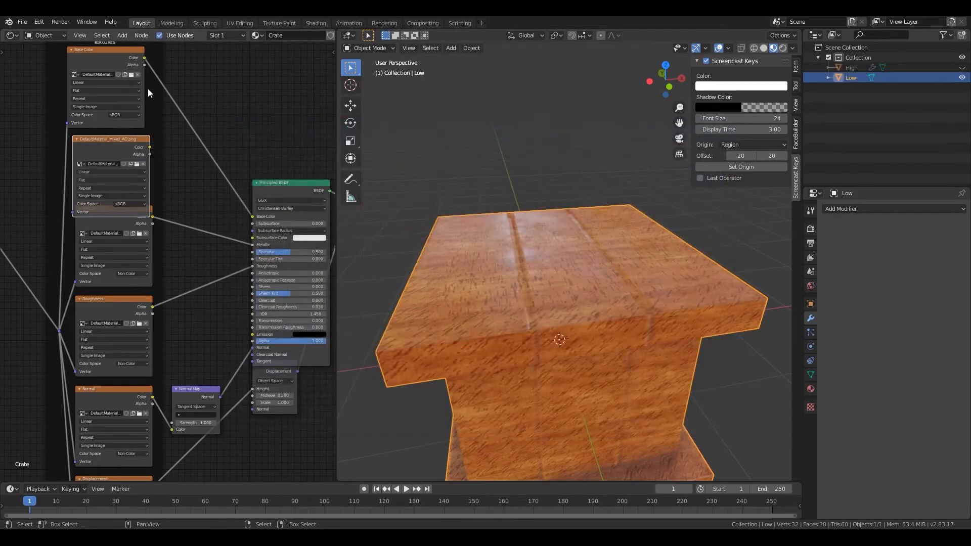
Insert a MixRGB node between the Base Color texture and the Principled BSDF, and connect the mixed AO image's Color to Color2.
key(shift+a)
mouse_move(132, 101)
click(211, 154)
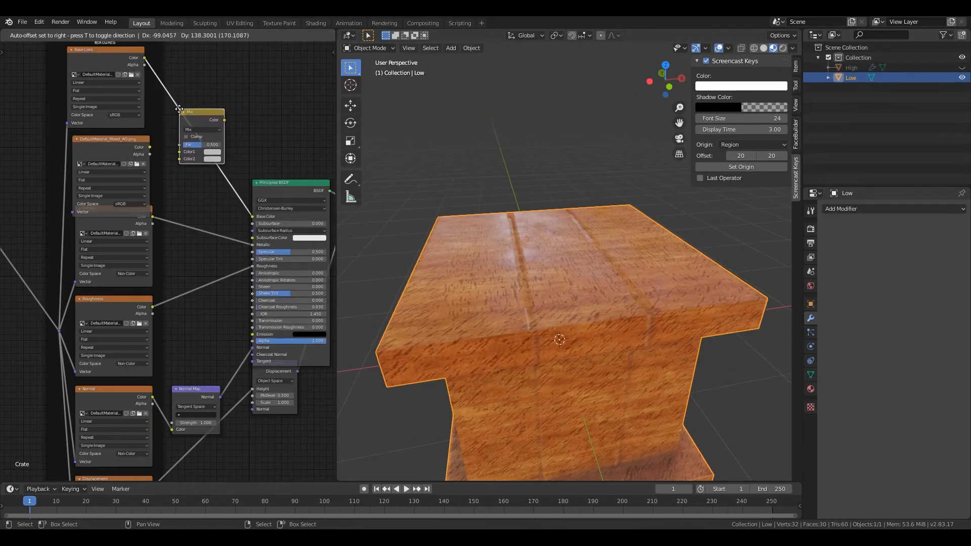
click(179, 109)
drag(149, 147, 179, 158)
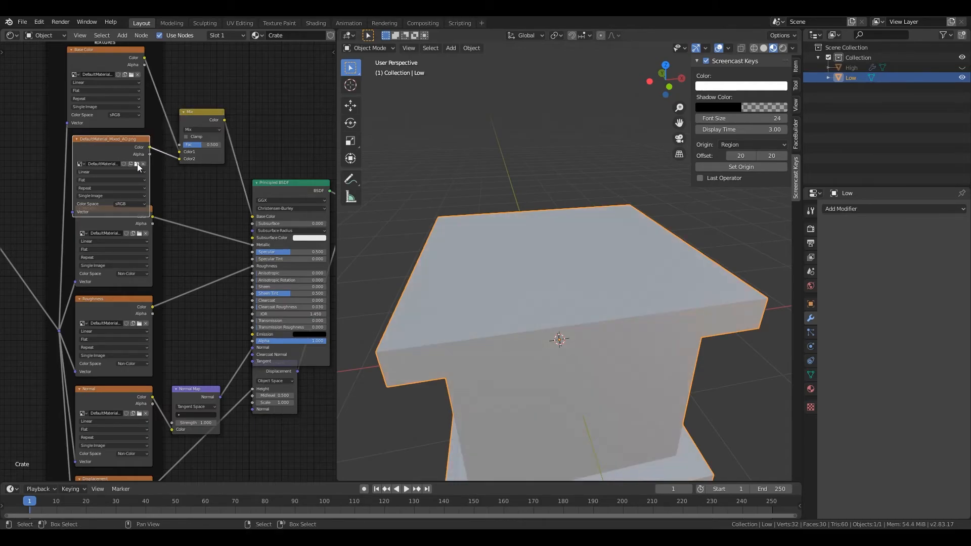
Set the mix node's blend mode to Multiply and the mixed AO image's color space to Non-Color.
click(210, 130)
click(202, 152)
click(129, 203)
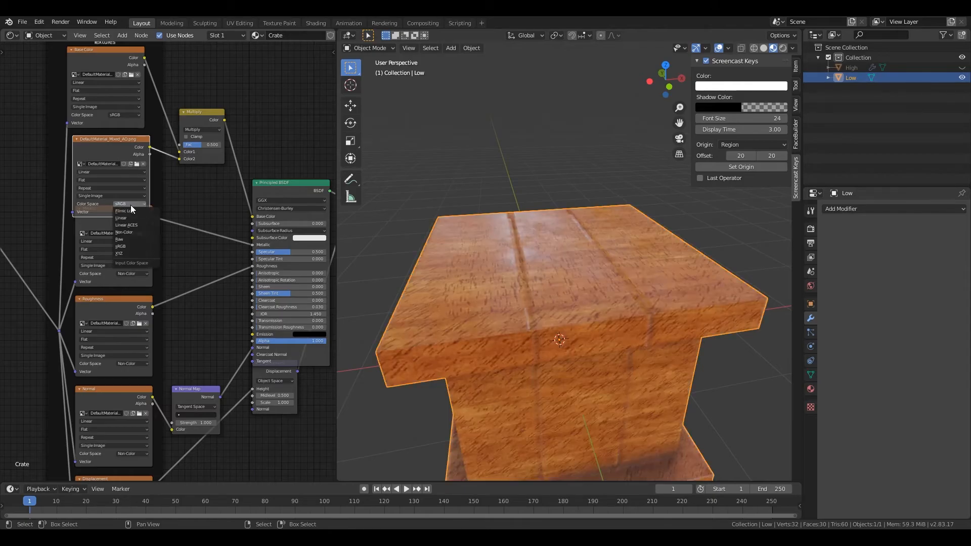
click(132, 232)
Arrange the Base Color and mixed AO texture nodes inside the Textures frame so they no longer overlap the Metallic node.
mouse_move(102, 144)
mouse_down()
mouse_move(99, 132)
mouse_move(148, 159)
mouse_move(106, 131)
mouse_up()
middle_drag(128, 176, 149, 253)
drag(121, 136, 125, 117)
drag(119, 211, 120, 205)
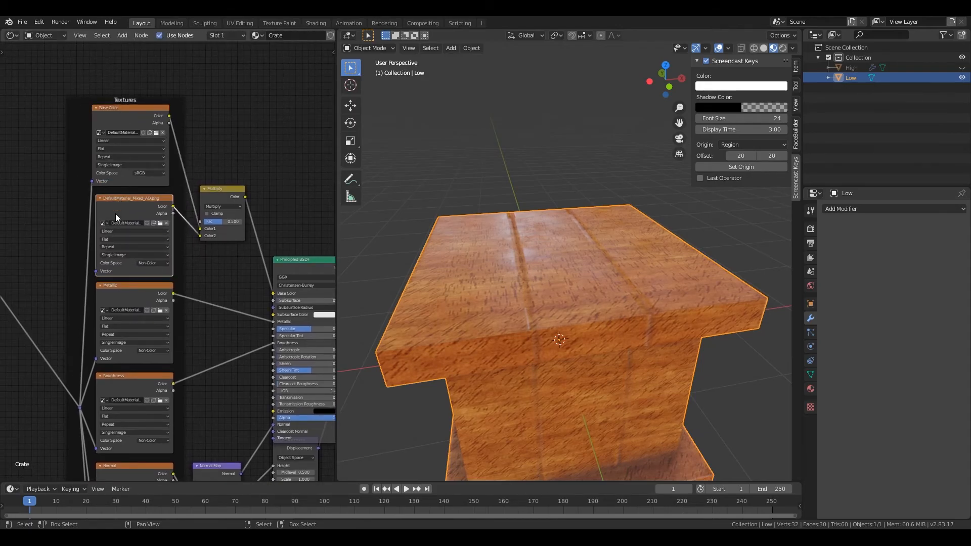
middle_drag(120, 208, 155, 201)
Lower the Principled BSDF's Specular to 0.318.
drag(116, 401, 130, 264)
scroll(267, 340, down, 4)
mouse_move(267, 340)
middle_down()
mouse_move(184, 285)
mouse_move(140, 328)
middle_up()
scroll(207, 283, up, 5)
drag(170, 284, 164, 284)
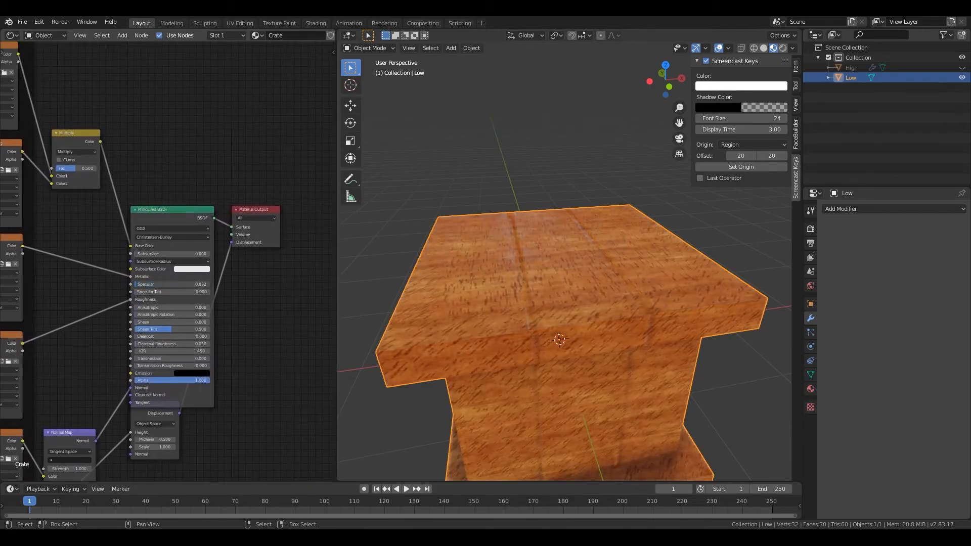
Hide the 3D viewport's sidebar and unhide the High crate.
middle_drag(549, 289, 550, 267)
scroll(551, 269, down, 4)
shift+middle_drag(584, 322, 554, 263)
middle_drag(554, 263, 711, 398)
key(n)
key(alt+h)
Select the High crate and move it along the X axis until it stands beside the Low crate.
click(700, 210)
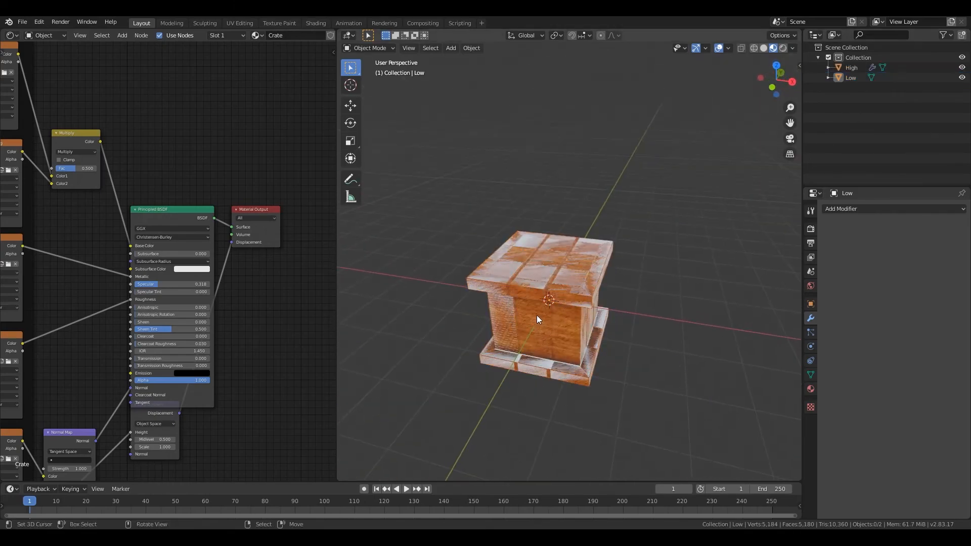
click(538, 318)
key(g)
key(x)
click(492, 317)
Switch the 3D viewport to Rendered shading with both crates in view.
middle_drag(566, 346, 528, 273)
key(z)
click(597, 248)
mouse_move(615, 246)
middle_down()
mouse_move(651, 217)
mouse_move(619, 248)
middle_up()
Add a Sun light and raise it along the Z axis to about 6.04 m.
key(shift+a)
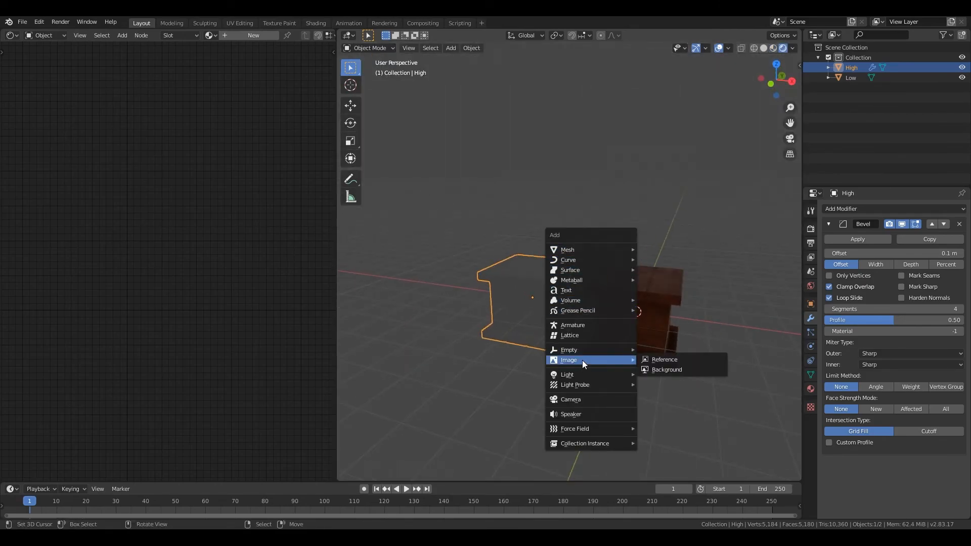
mouse_move(581, 375)
click(702, 386)
key(g)
key(z)
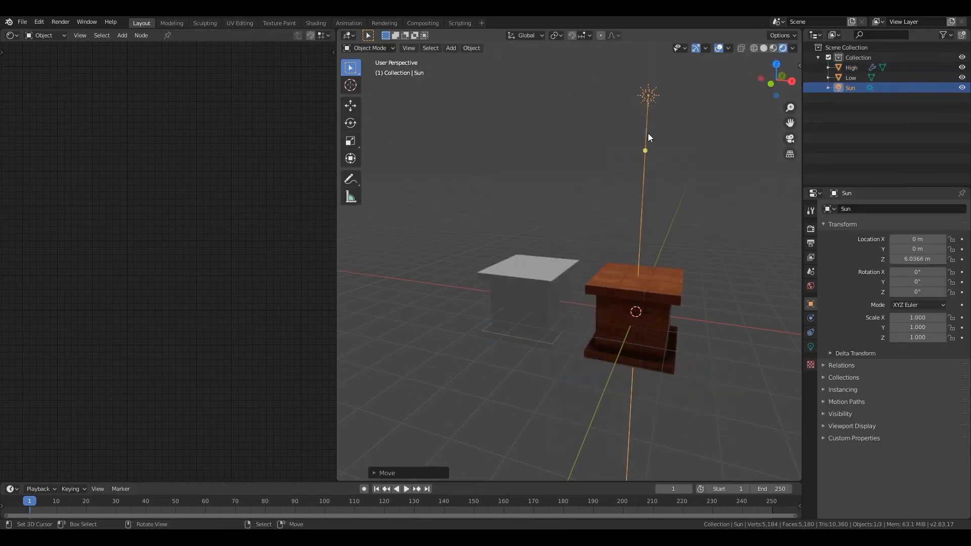
click(650, 138)
Rotate the Sun light to about -40.8° on X and about -25.5° on Z.
key(r)
key(x)
click(670, 221)
key(r)
key(z)
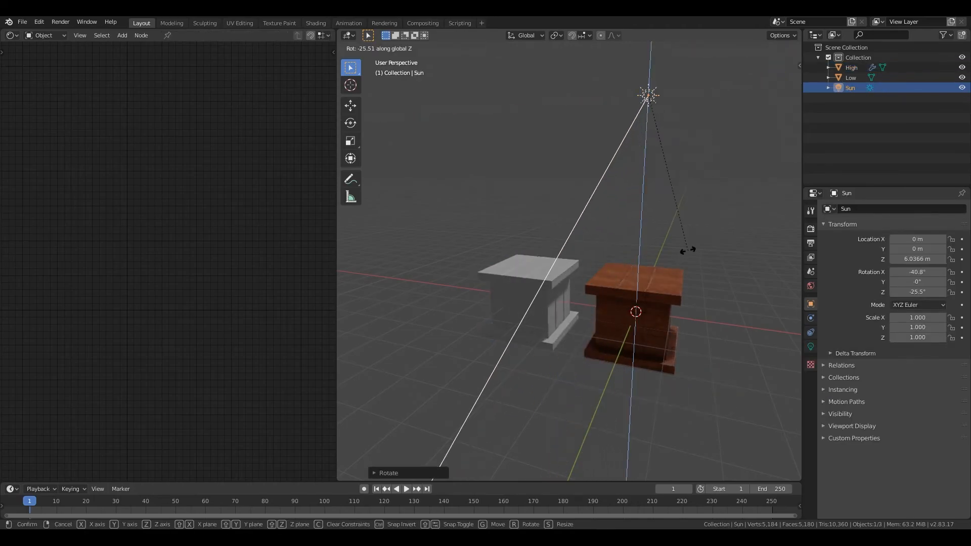
click(687, 250)
Select the Low crate and add reroute points across the links entering its Principled BSDF's Base Color, Metallic and Roughness inputs.
middle_drag(687, 250, 614, 265)
middle_drag(567, 253, 591, 227)
scroll(594, 252, up, 2)
right_click(486, 275)
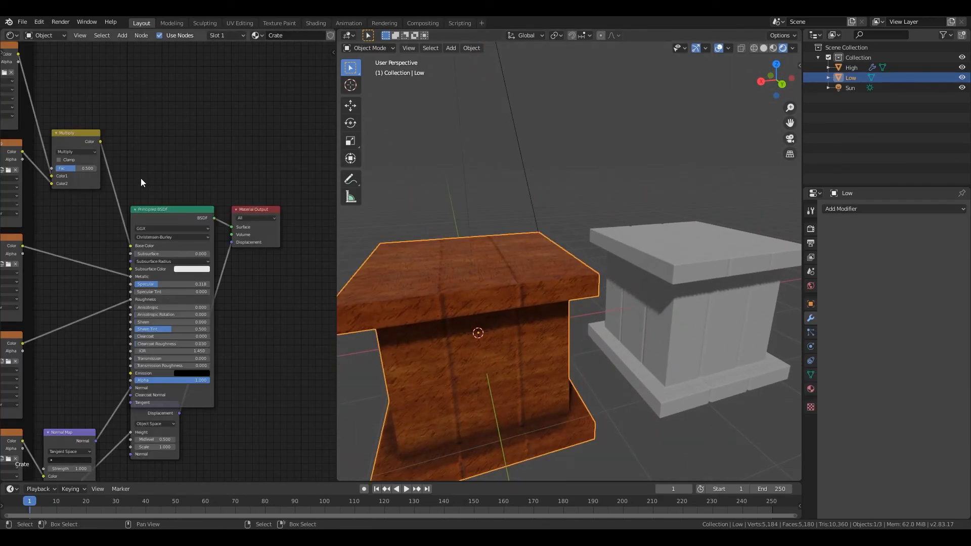
ctrl+right_drag(99, 362, 101, 366)
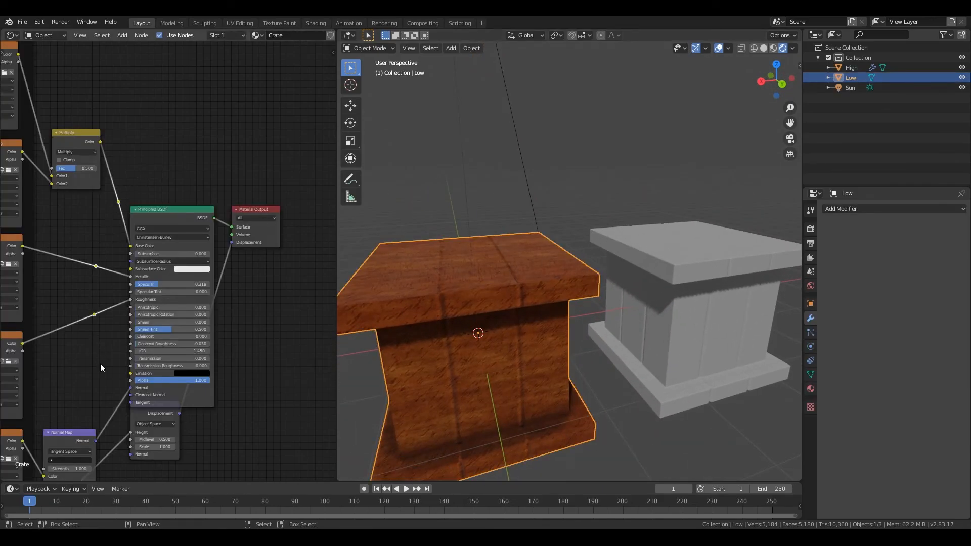
Compare the Low and High crates in the rendered view from several angles.
scroll(507, 322, down, 3)
middle_drag(507, 323, 535, 360)
key(alt+a)
alt+scroll(536, 360, up, 1)
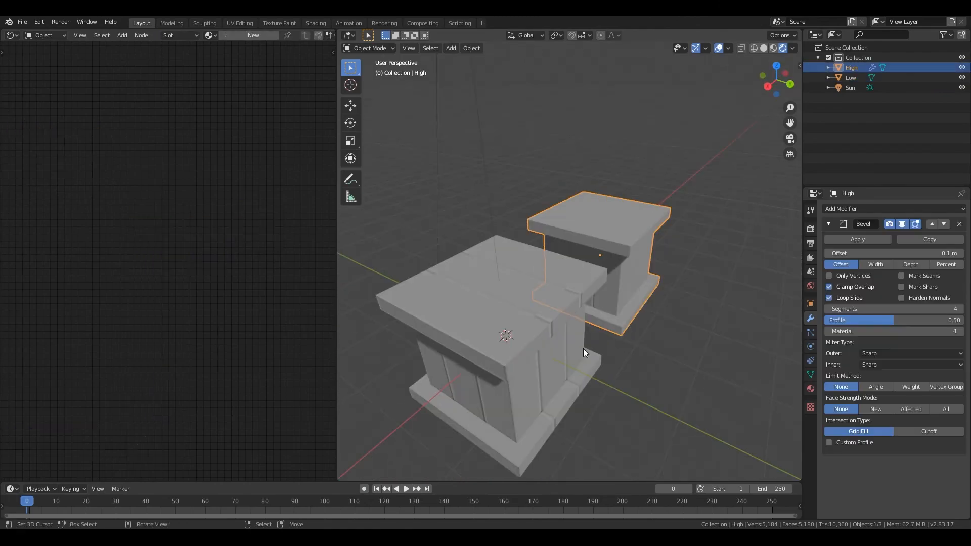
right_click(583, 348)
mouse_move(583, 348)
middle_down()
mouse_move(626, 323)
mouse_move(576, 360)
middle_up()
key(g)
right_click(545, 277)
mouse_move(617, 283)
middle_down()
mouse_move(638, 275)
mouse_move(623, 290)
middle_up()
right_click(631, 272)
right_click(493, 281)
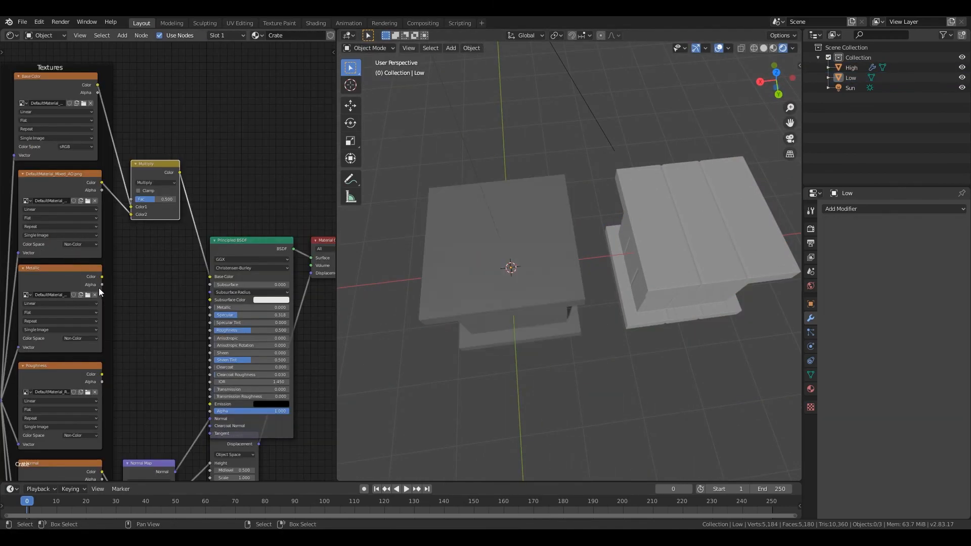
Reconnect the Metallic and Roughness texture colors to their matching Principled BSDF inputs and save the file.
drag(103, 277, 209, 306)
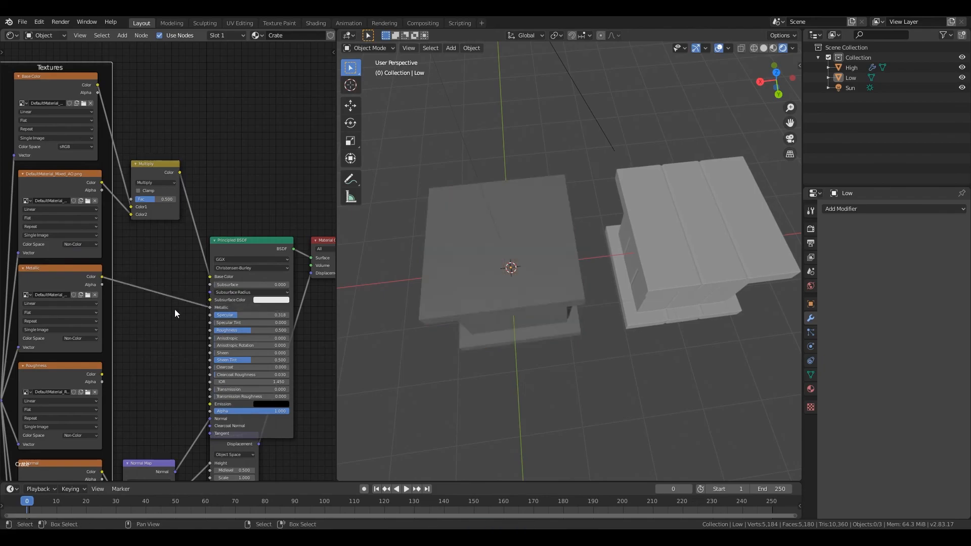
drag(102, 374, 210, 331)
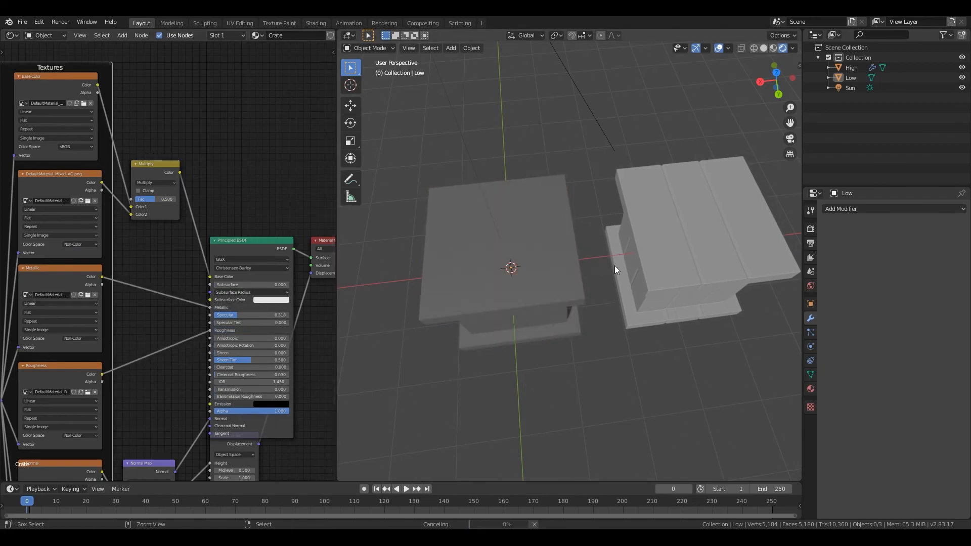
middle_drag(596, 274, 481, 340)
key(ctrl+s)
click(504, 297)
key(g)
right_click(526, 281)
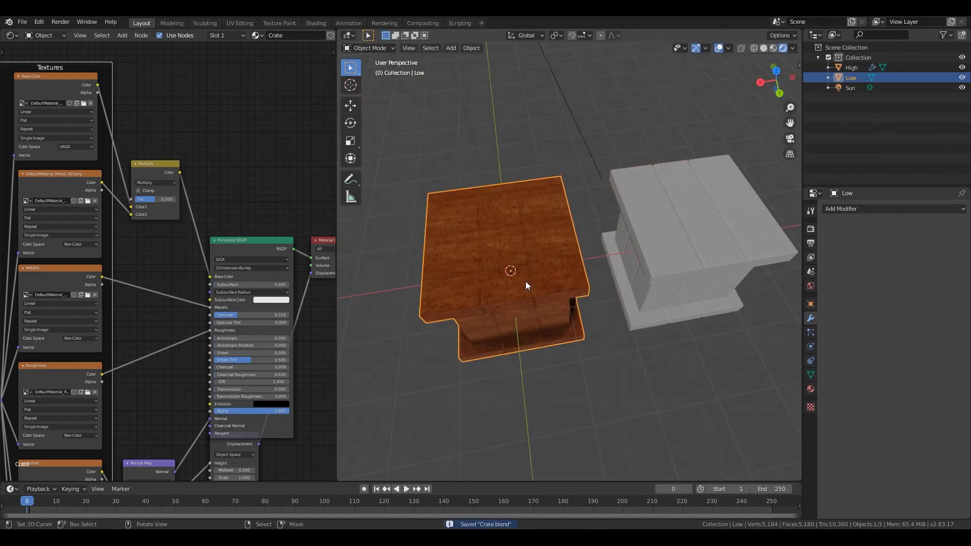